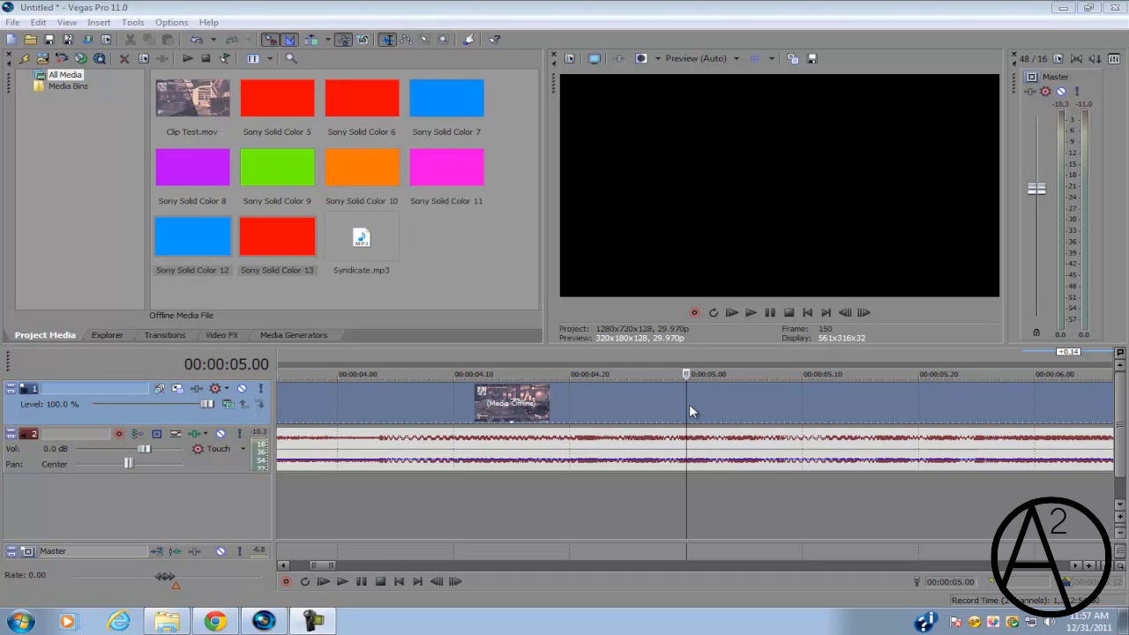
- Switch to Chrome to view the Color Flashes tutorial page and return to Vegas Pro
{"action": "left_click", "coordinate": [214, 622]}
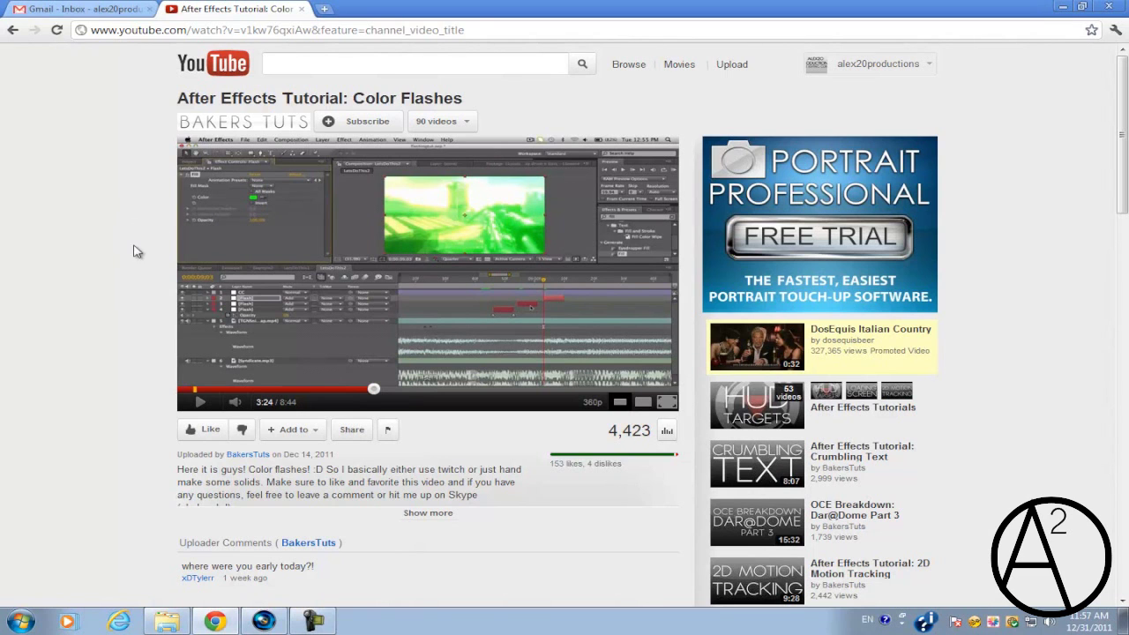
{"action": "left_click", "coordinate": [276, 621]}
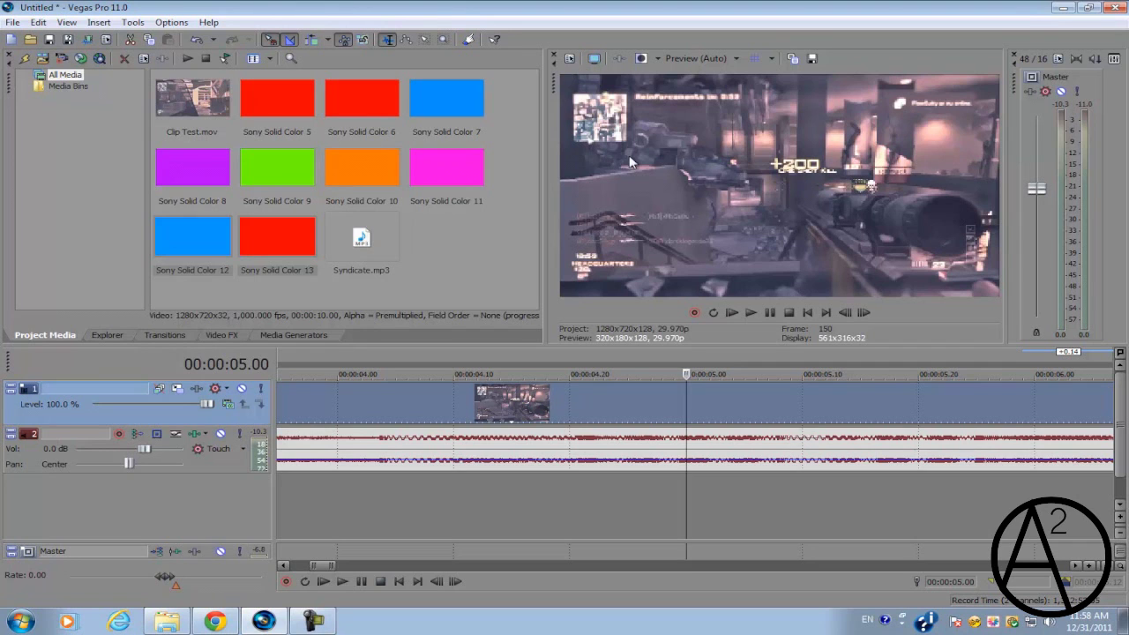
- Examine the gameplay clip and its audio waveform around 00:00:04.00 to locate the kill shot for the color flash
{"action": "left_click", "coordinate": [571, 402]}
{"action": "scroll", "coordinate": [675, 468], "scroll_direction": "down", "scroll_amount": 5}
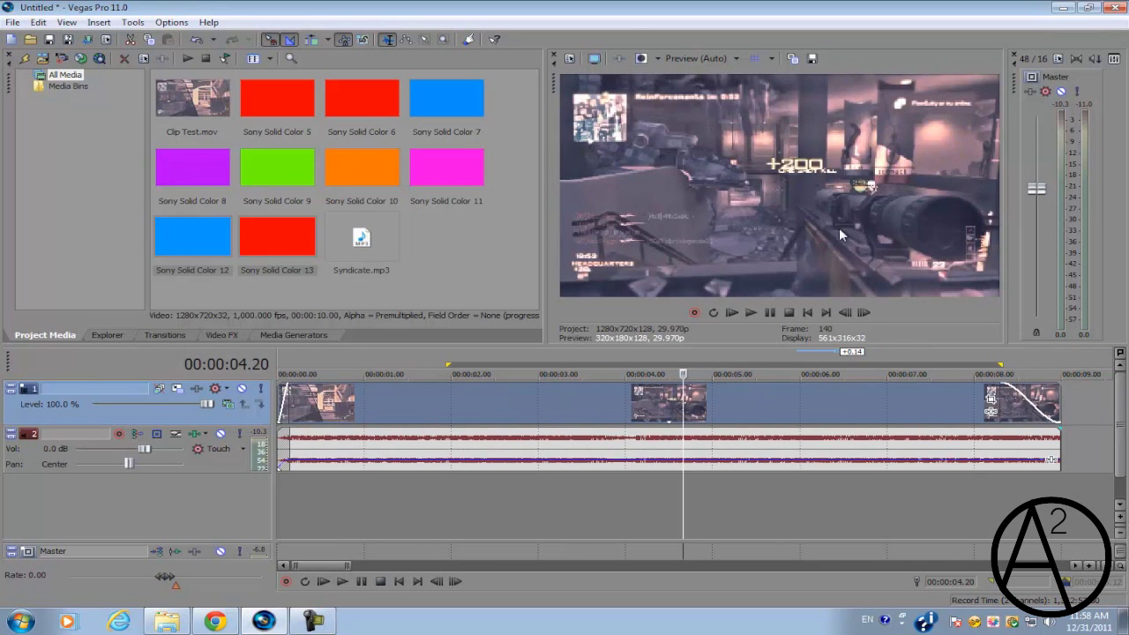
{"action": "scroll", "coordinate": [655, 432], "scroll_direction": "up", "scroll_amount": 5}
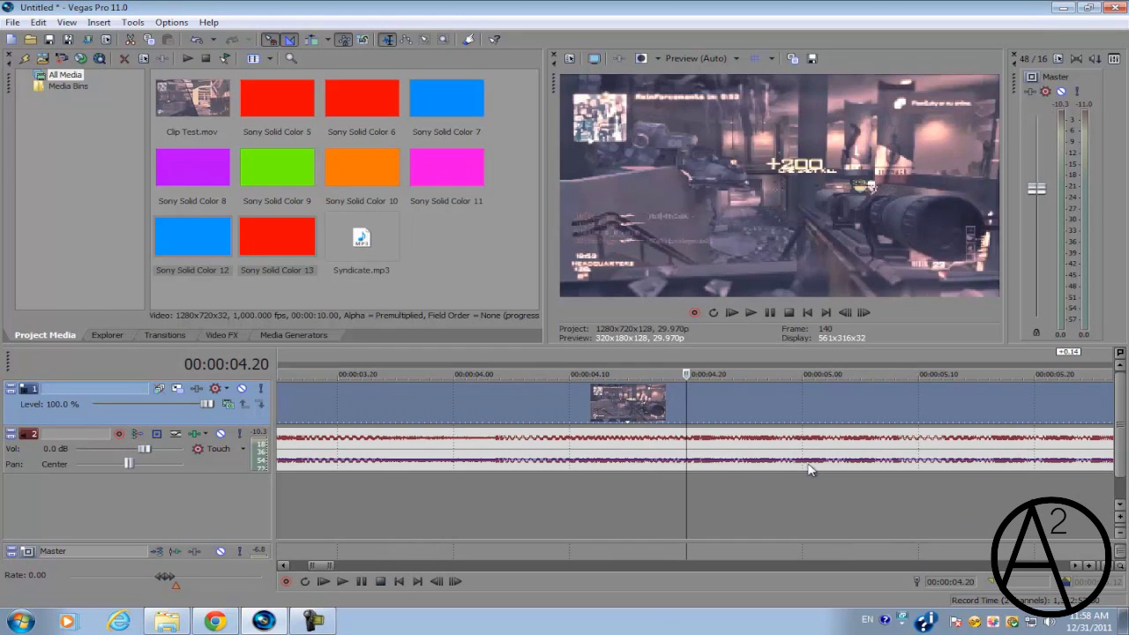
{"action": "scroll", "coordinate": [630, 452], "scroll_direction": "down", "scroll_amount": 4}
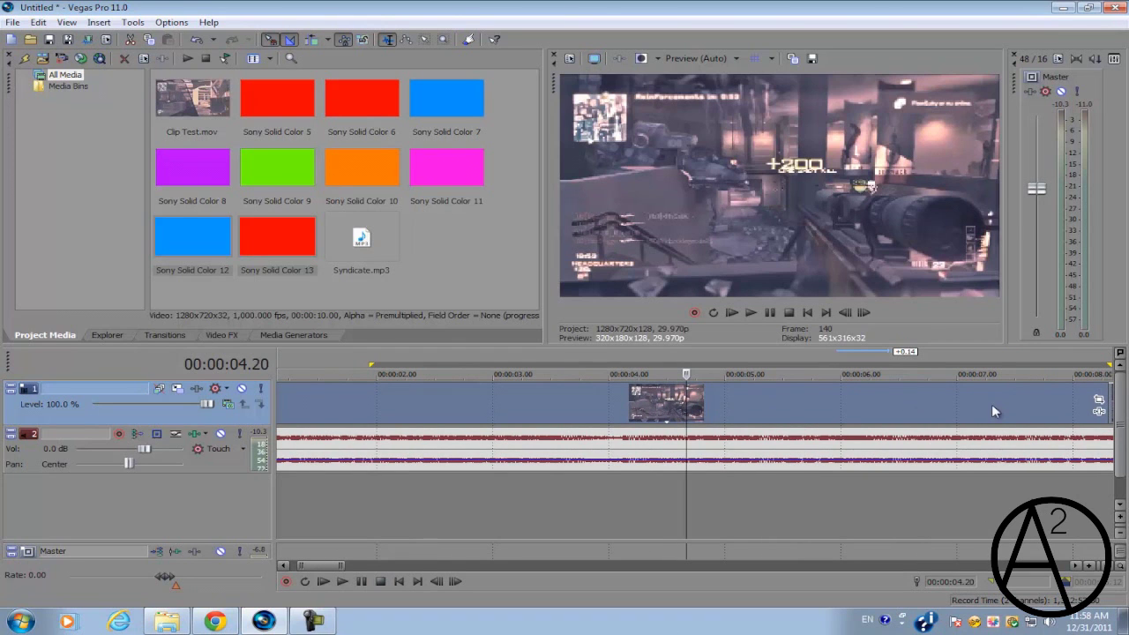
{"action": "scroll", "coordinate": [695, 436], "scroll_direction": "down", "scroll_amount": 5}
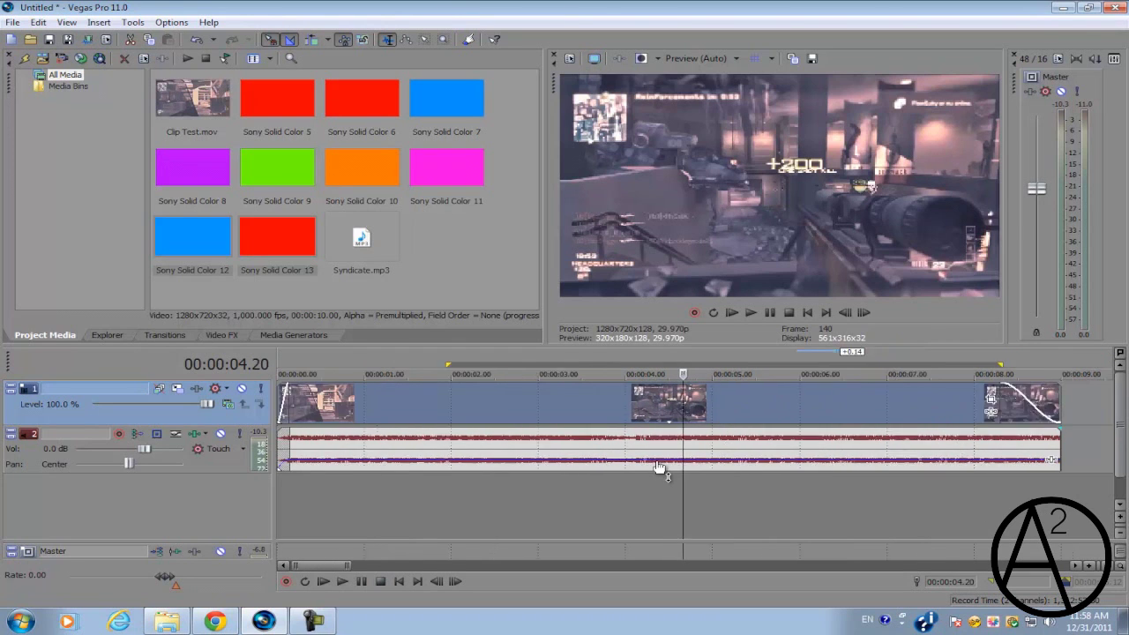
{"action": "scroll", "coordinate": [625, 457], "scroll_direction": "up", "scroll_amount": 6}
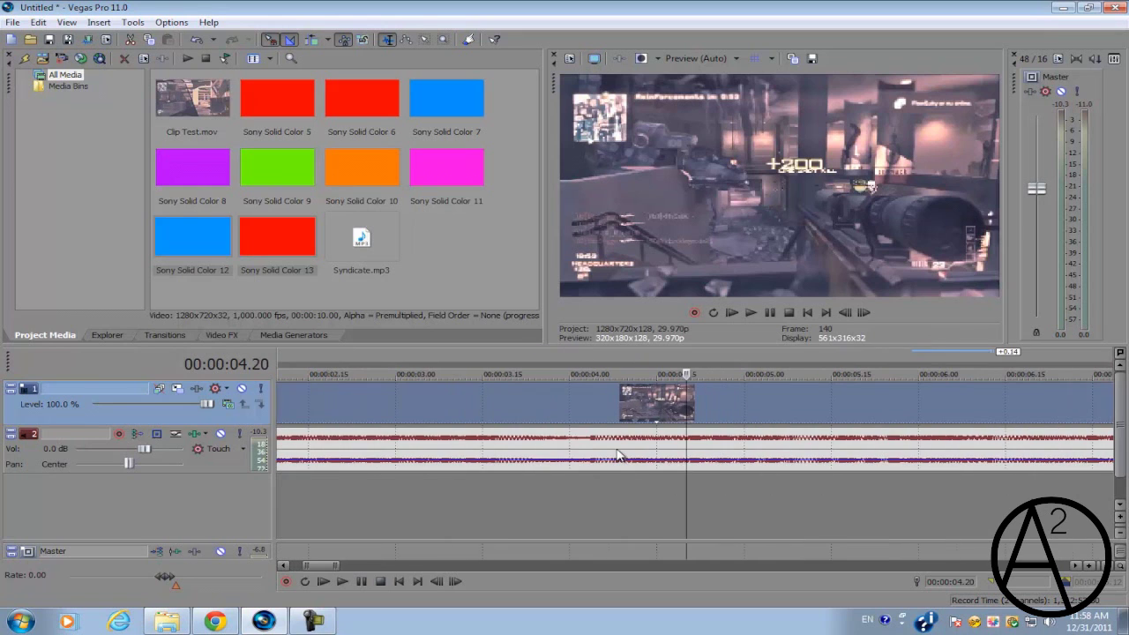
{"action": "left_click", "coordinate": [657, 405]}
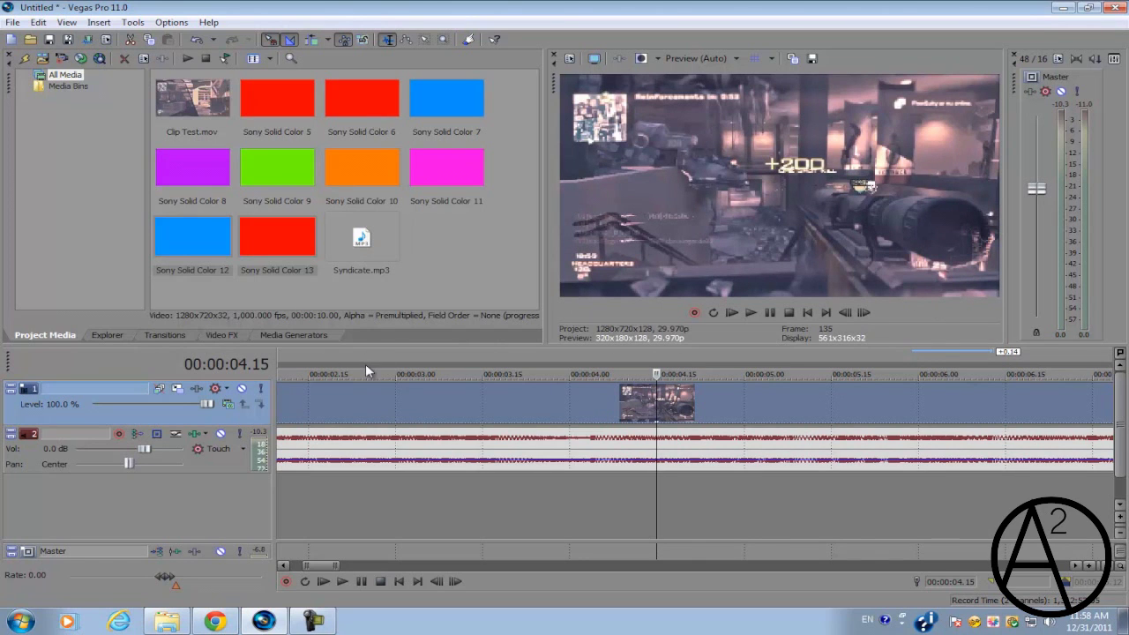
{"action": "scroll", "coordinate": [365, 364], "scroll_direction": "down", "scroll_amount": 2}
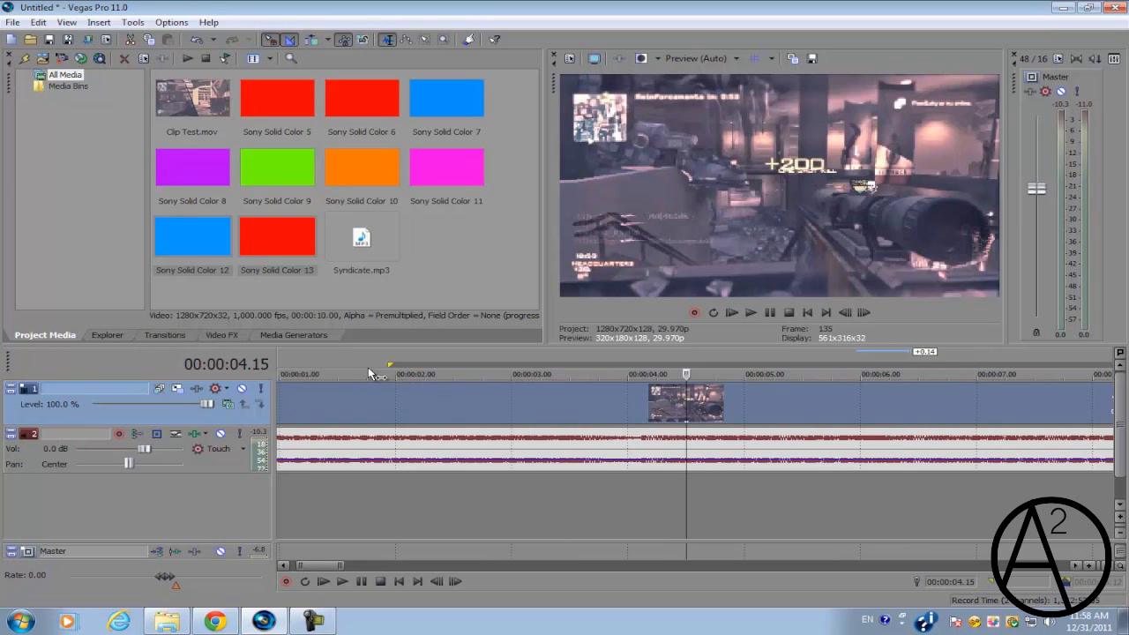
{"action": "left_click", "coordinate": [626, 401]}
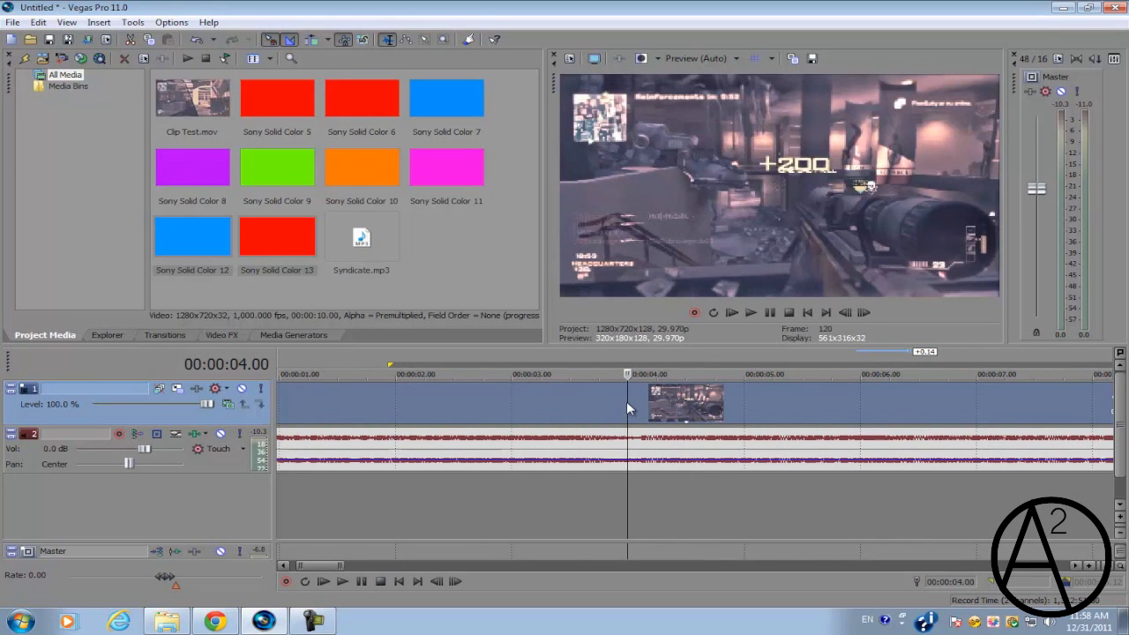
{"action": "scroll", "coordinate": [626, 401], "scroll_direction": "up", "scroll_amount": 3}
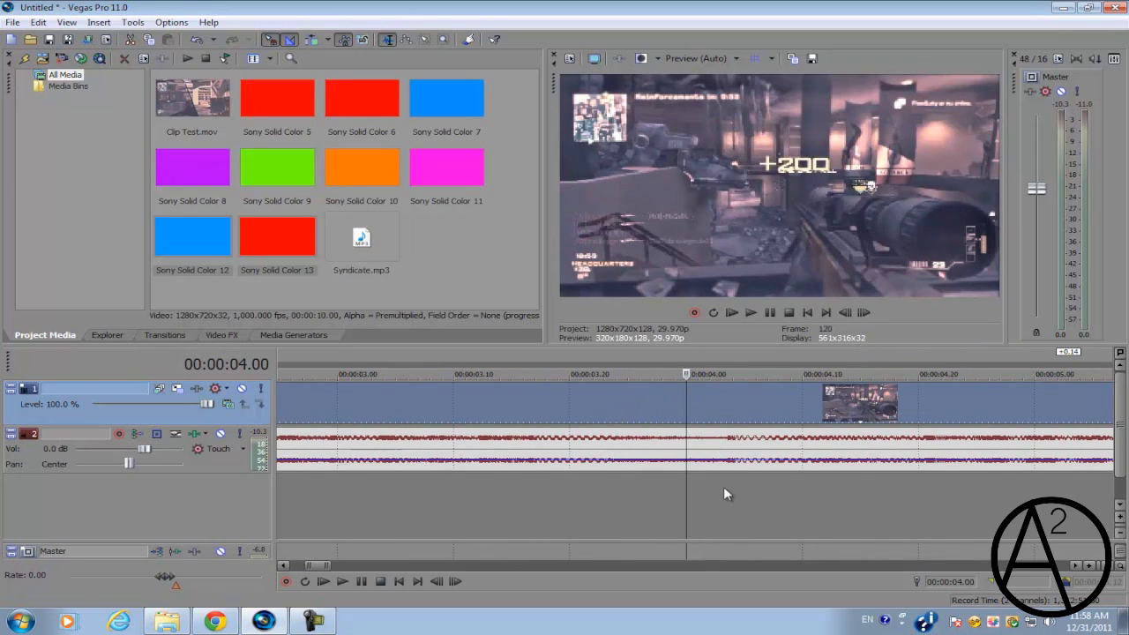
- Play the timeline from 00:00:03.19 to preview the kill shot together with the music
{"action": "scroll", "coordinate": [717, 497], "scroll_direction": "down", "scroll_amount": 3}
{"action": "left_click", "coordinate": [592, 447]}
{"action": "scroll", "coordinate": [592, 447], "scroll_direction": "up", "scroll_amount": 2}
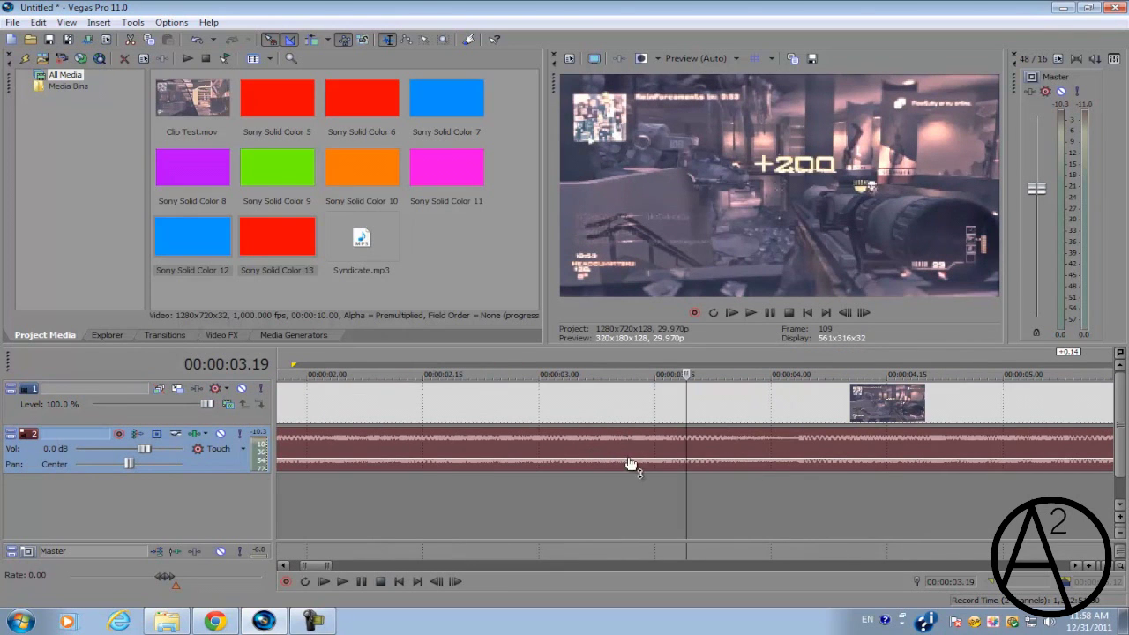
{"action": "key", "text": "space"}
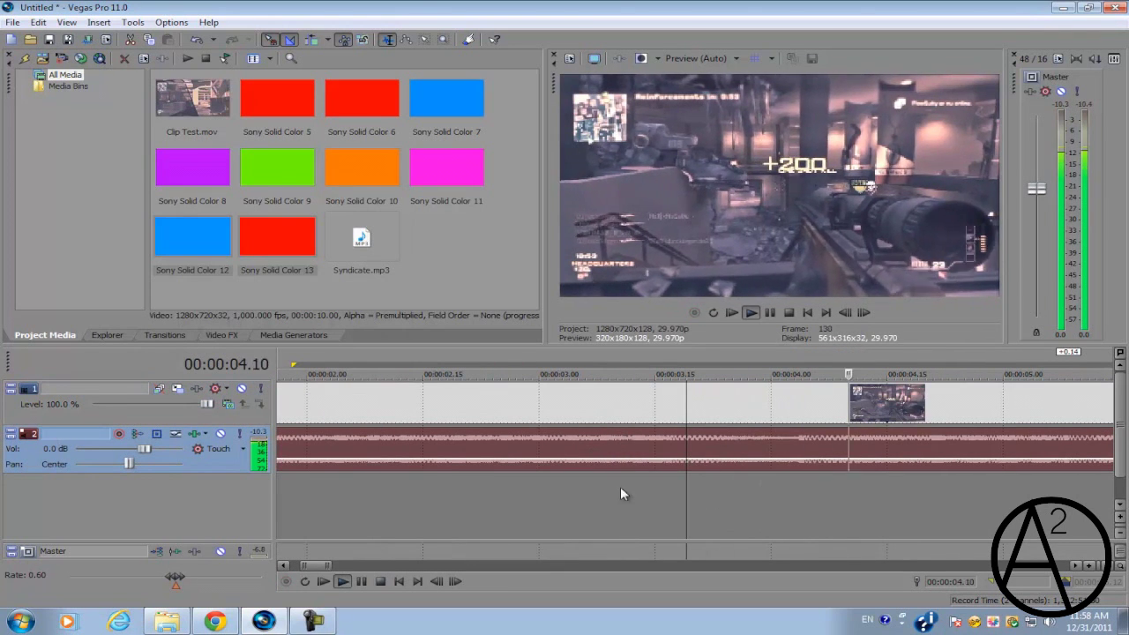
{"action": "key", "text": "space"}
- Set the normal playback rate to 1 and play the kill-shot section again
{"action": "right_click", "coordinate": [181, 587]}
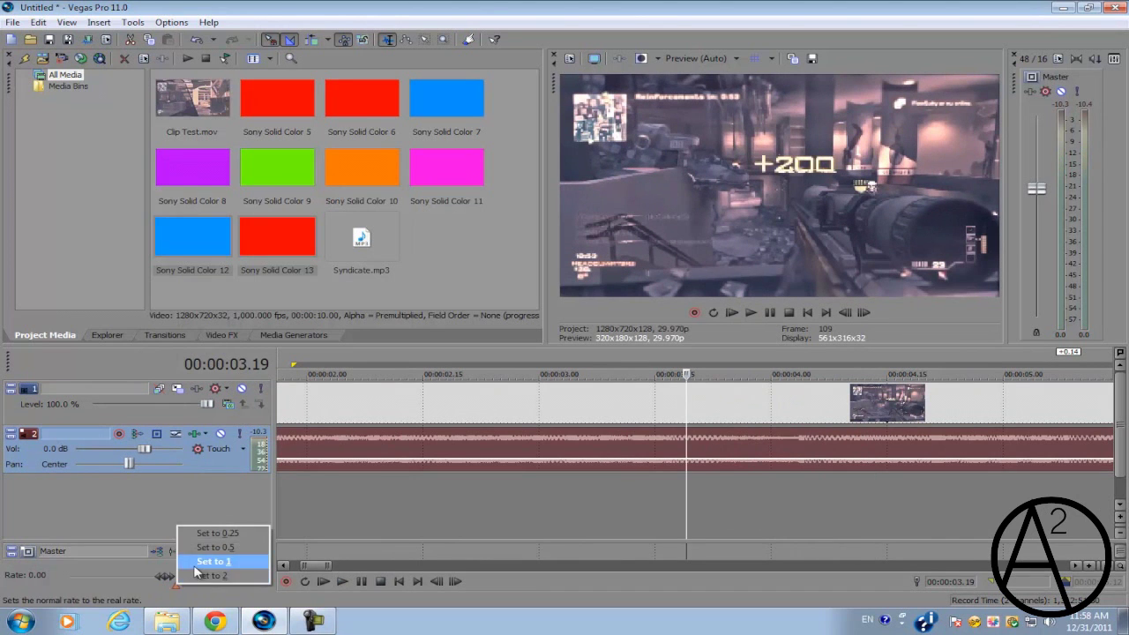
{"action": "left_click", "coordinate": [207, 561]}
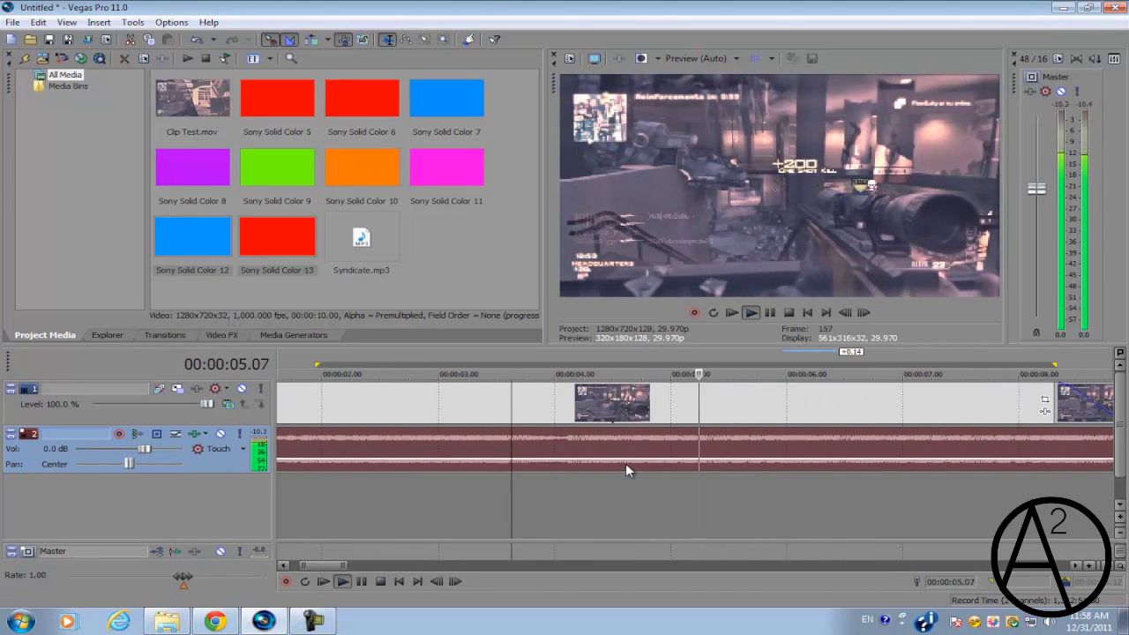
{"action": "left_click", "coordinate": [635, 459]}
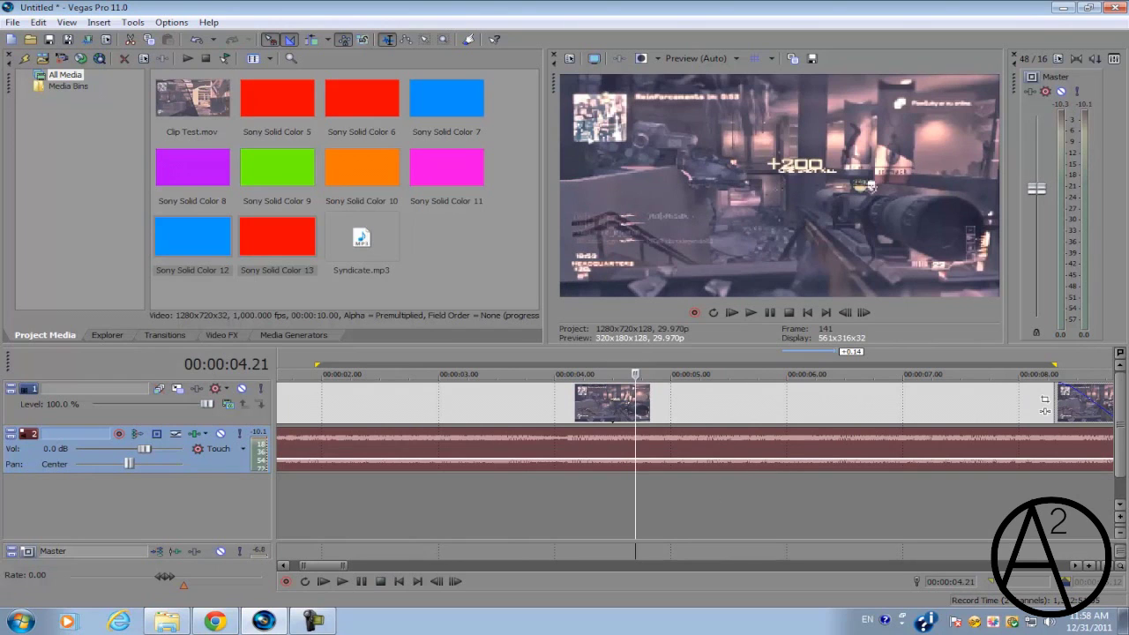
- Insert a new video track above the gameplay clip and set its compositing mode to Add
{"action": "right_click", "coordinate": [600, 503]}
{"action": "left_click", "coordinate": [656, 536]}
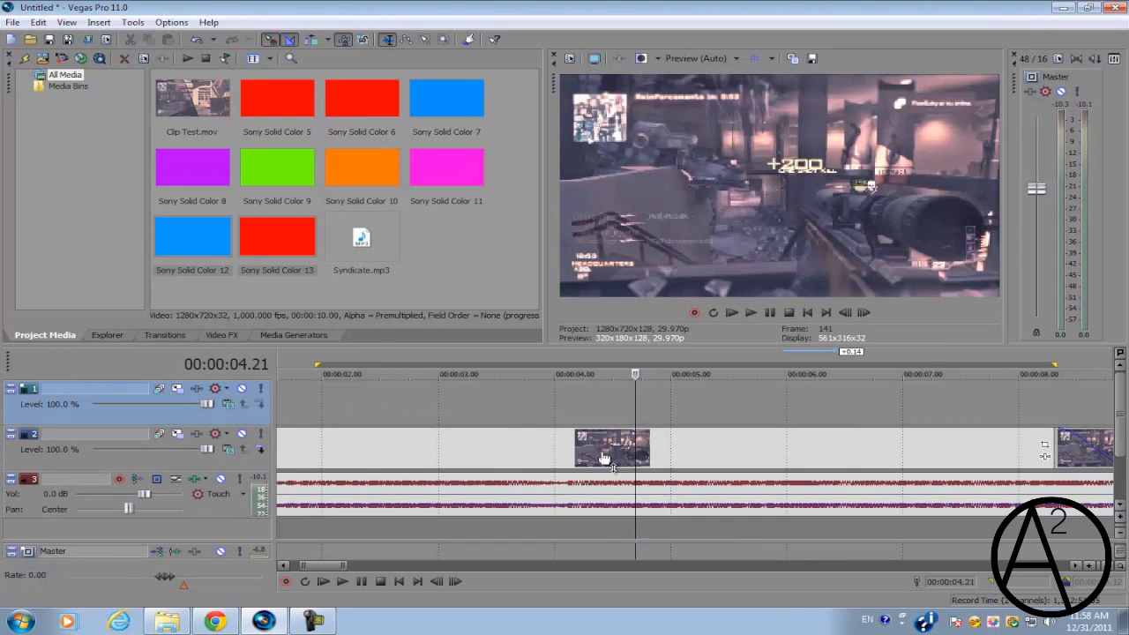
{"action": "left_click", "coordinate": [558, 395]}
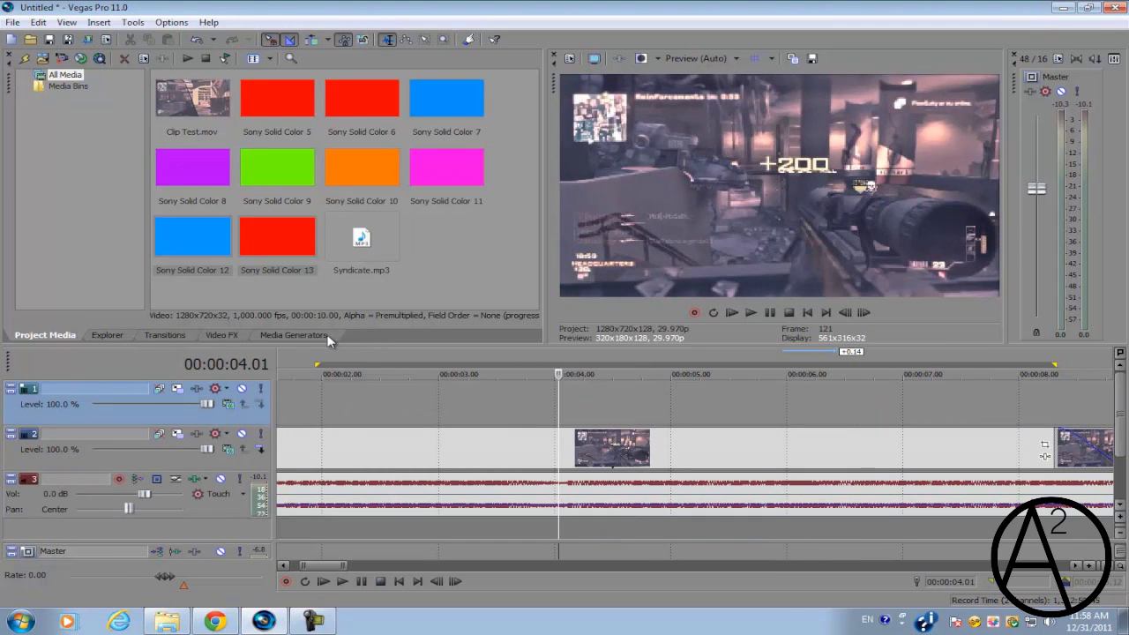
{"action": "left_click", "coordinate": [233, 407]}
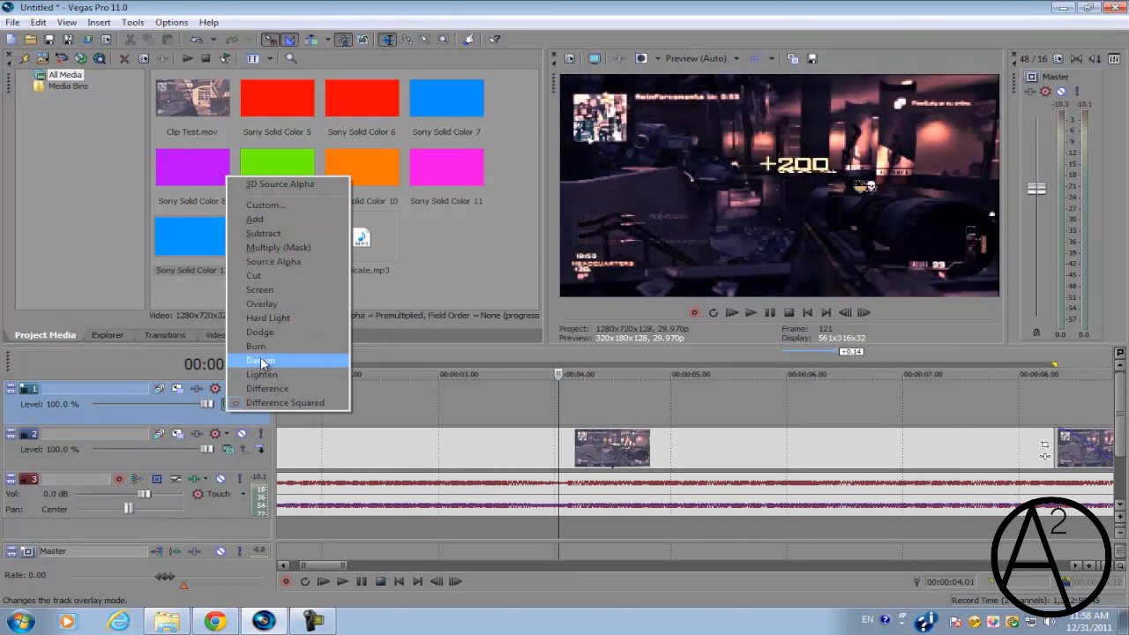
{"action": "left_click", "coordinate": [305, 221]}
- Add a red Solid Color event from the media generators to the new track, starting shortly before 00:00:04.00
{"action": "left_click", "coordinate": [558, 402]}
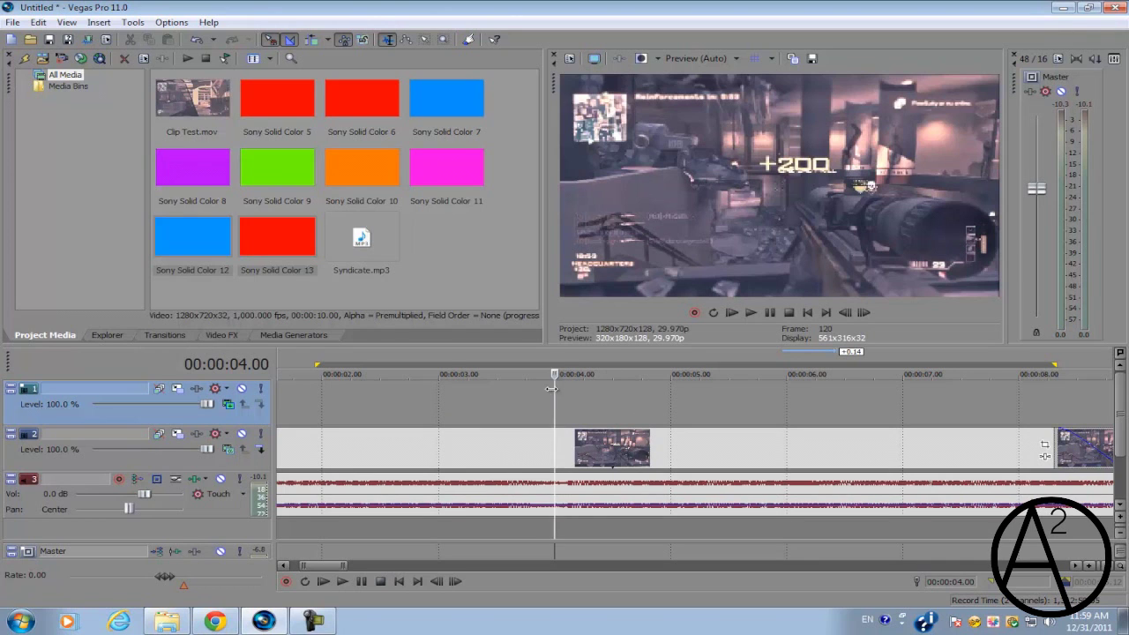
{"action": "left_click", "coordinate": [311, 337]}
{"action": "left_click", "coordinate": [24, 78]}
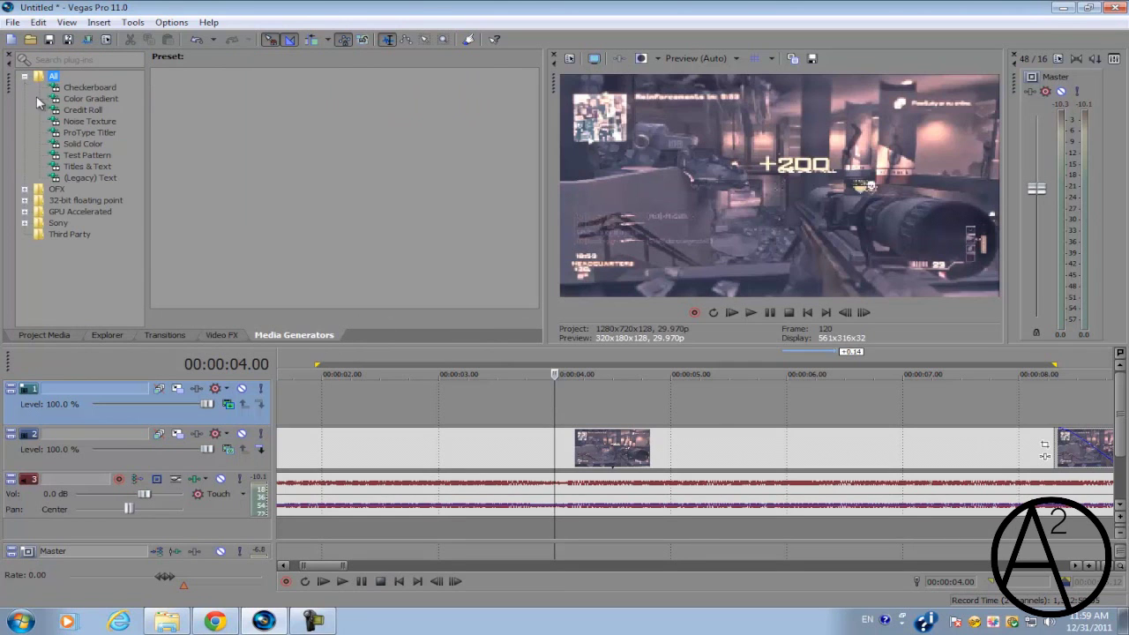
{"action": "left_click", "coordinate": [84, 146]}
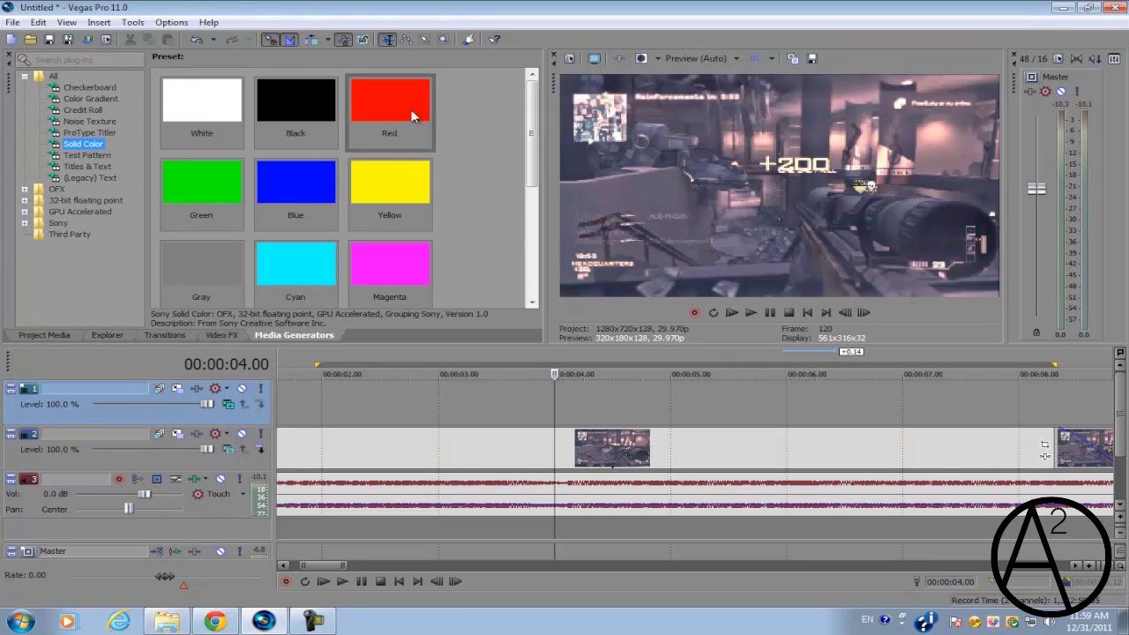
{"action": "left_click_drag", "start_coordinate": [410, 115], "coordinate": [527, 388]}
{"action": "left_click", "coordinate": [530, 174]}
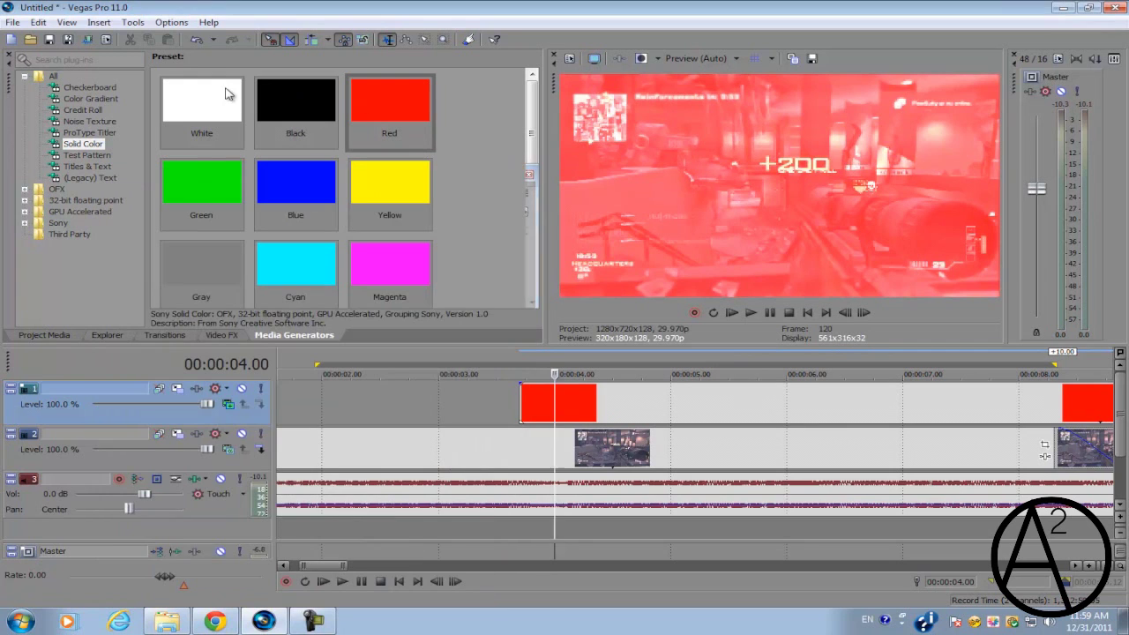
{"action": "left_click", "coordinate": [199, 253]}
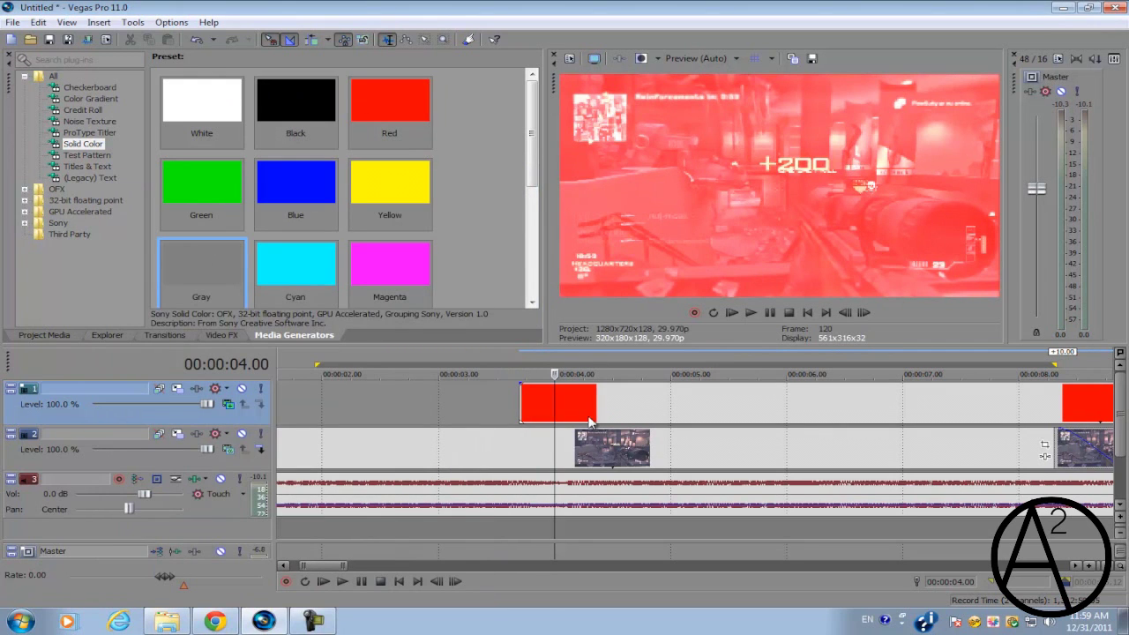
- Move the red solid color event along its track so that it starts at 00:00:04.00
{"action": "left_click_drag", "start_coordinate": [569, 403], "coordinate": [599, 400]}
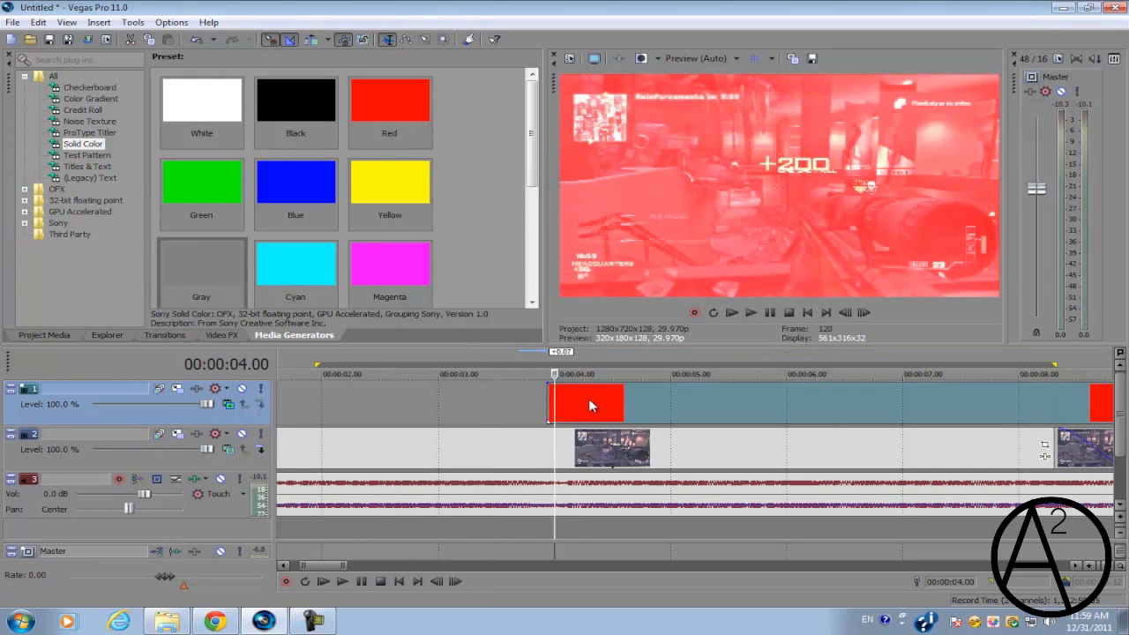
{"action": "scroll", "coordinate": [589, 398], "scroll_direction": "up", "scroll_amount": 4}
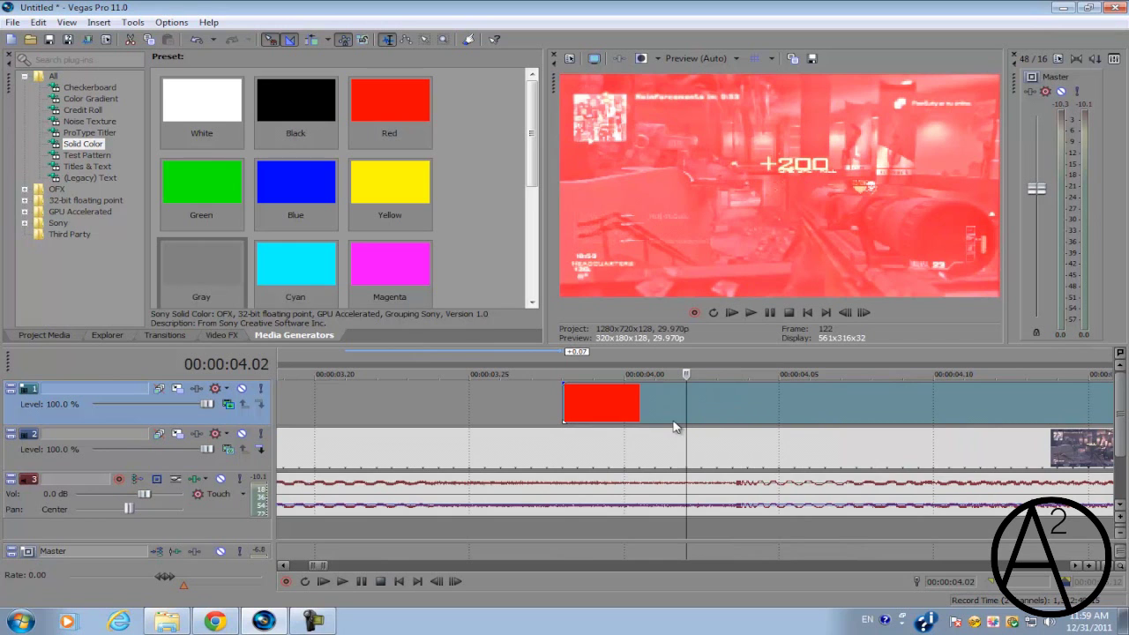
{"action": "scroll", "coordinate": [679, 424], "scroll_direction": "down", "scroll_amount": 3}
{"action": "left_click_drag", "start_coordinate": [660, 396], "coordinate": [680, 401]}
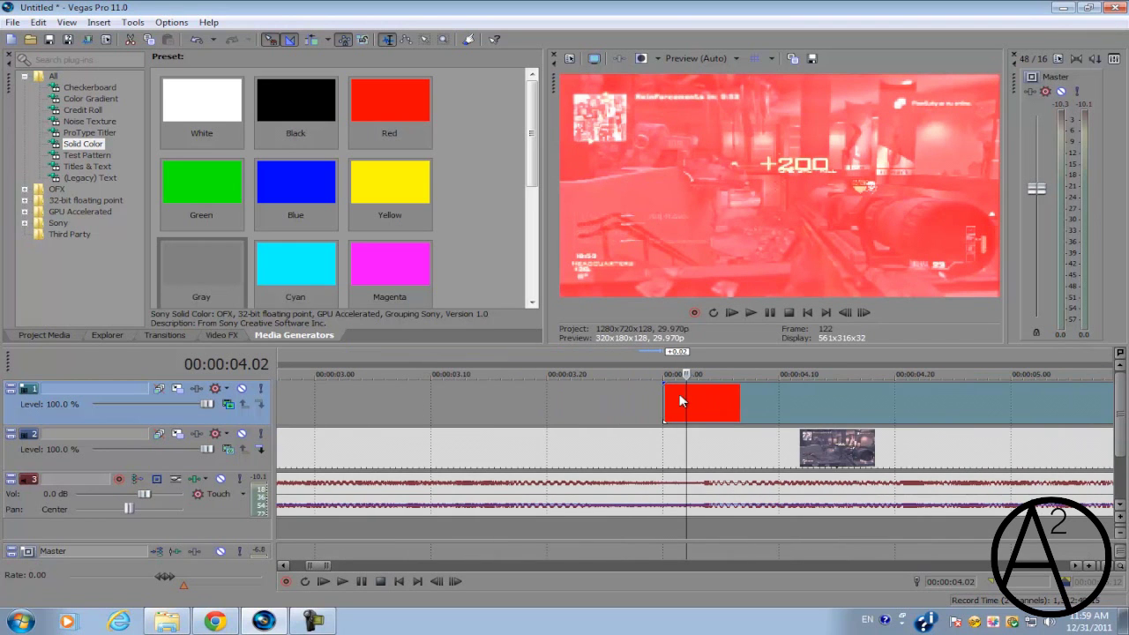
{"action": "scroll", "coordinate": [678, 397], "scroll_direction": "up", "scroll_amount": 3}
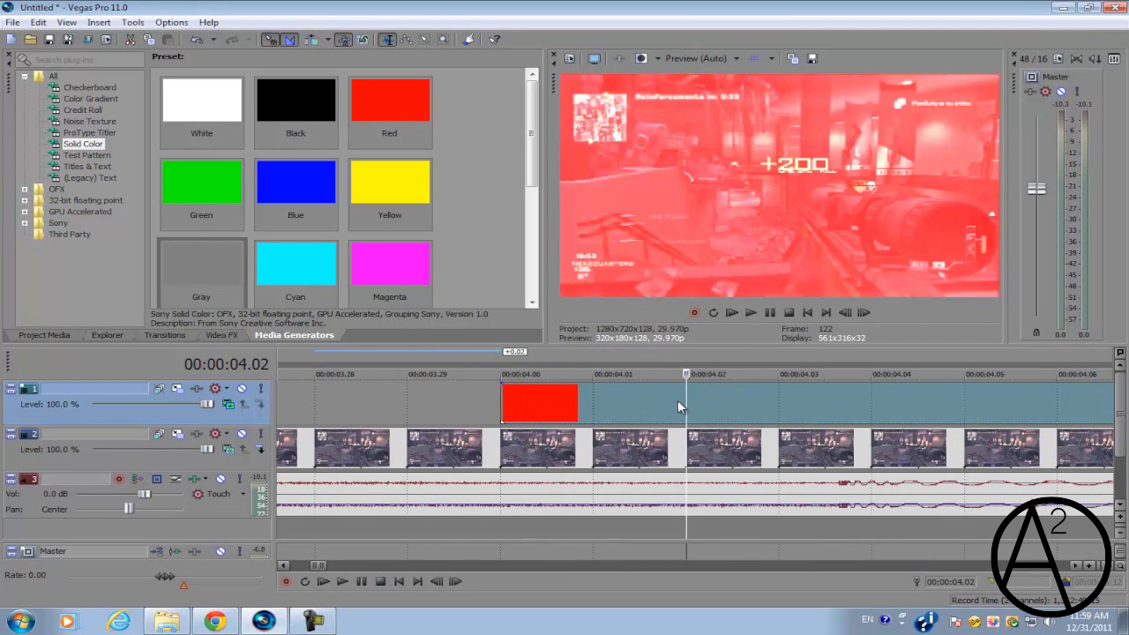
{"action": "scroll", "coordinate": [677, 399], "scroll_direction": "down", "scroll_amount": 3}
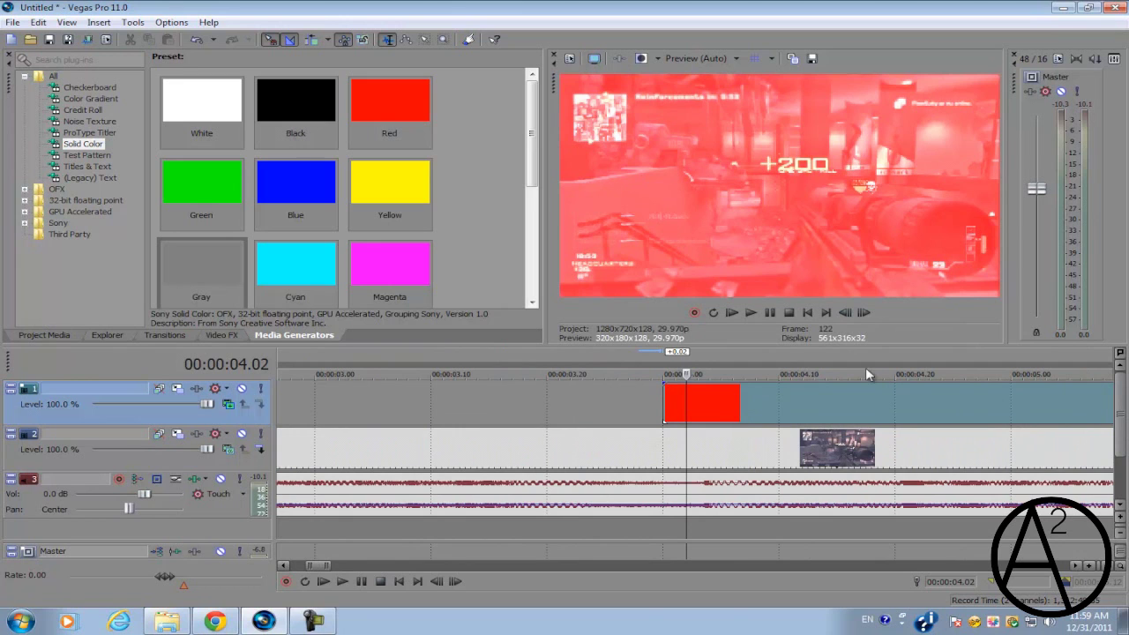
- Step frame by frame to 00:00:04.10 and trim the end of the red event to that point
{"action": "left_click", "coordinate": [844, 314]}
{"action": "left_click", "coordinate": [843, 313]}
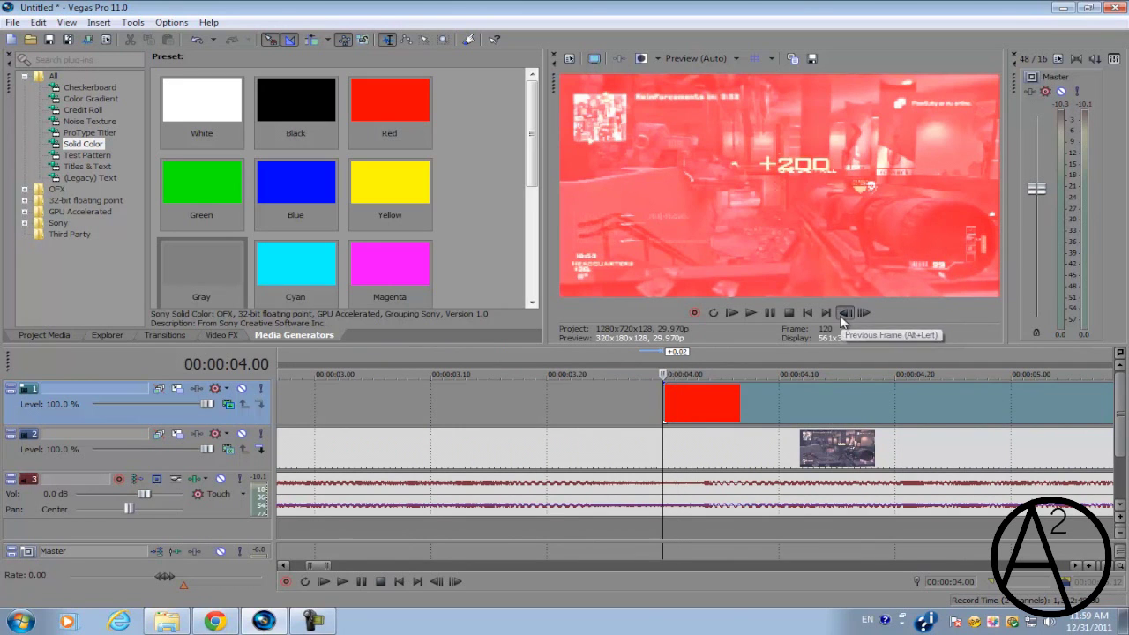
{"action": "left_click", "coordinate": [863, 313]}
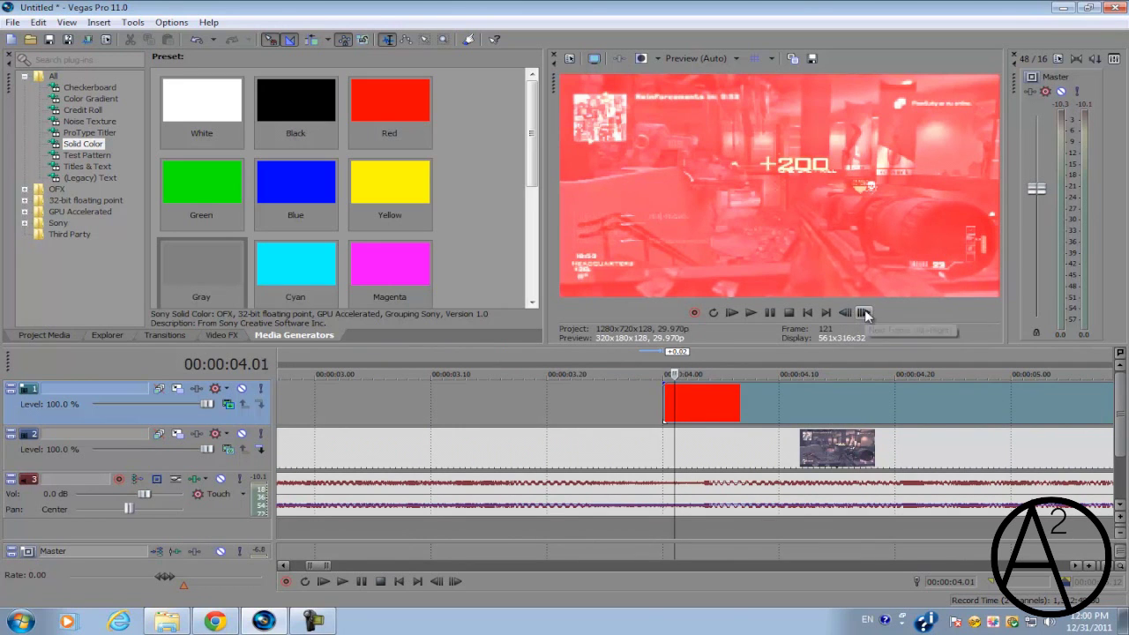
{"action": "left_click", "coordinate": [862, 313]}
{"action": "left_click", "coordinate": [862, 313]}
{"action": "left_click", "coordinate": [862, 313]}
{"action": "left_click", "coordinate": [863, 313]}
{"action": "left_click", "coordinate": [864, 313]}
{"action": "left_click", "coordinate": [863, 313]}
{"action": "left_click", "coordinate": [863, 313]}
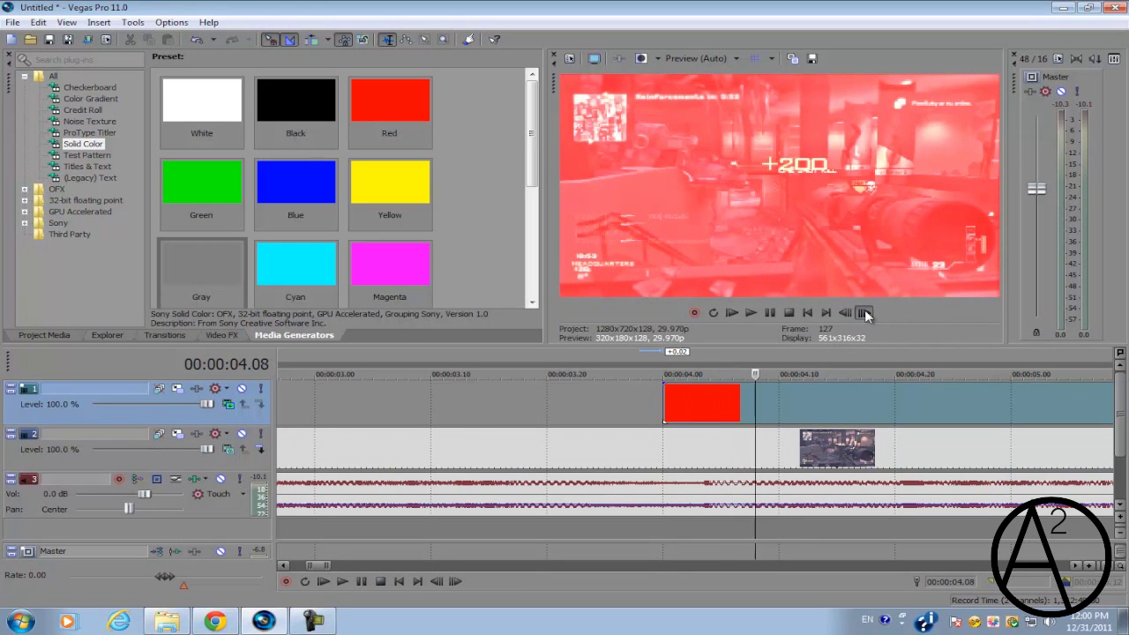
{"action": "left_click", "coordinate": [864, 313]}
{"action": "left_click", "coordinate": [864, 313]}
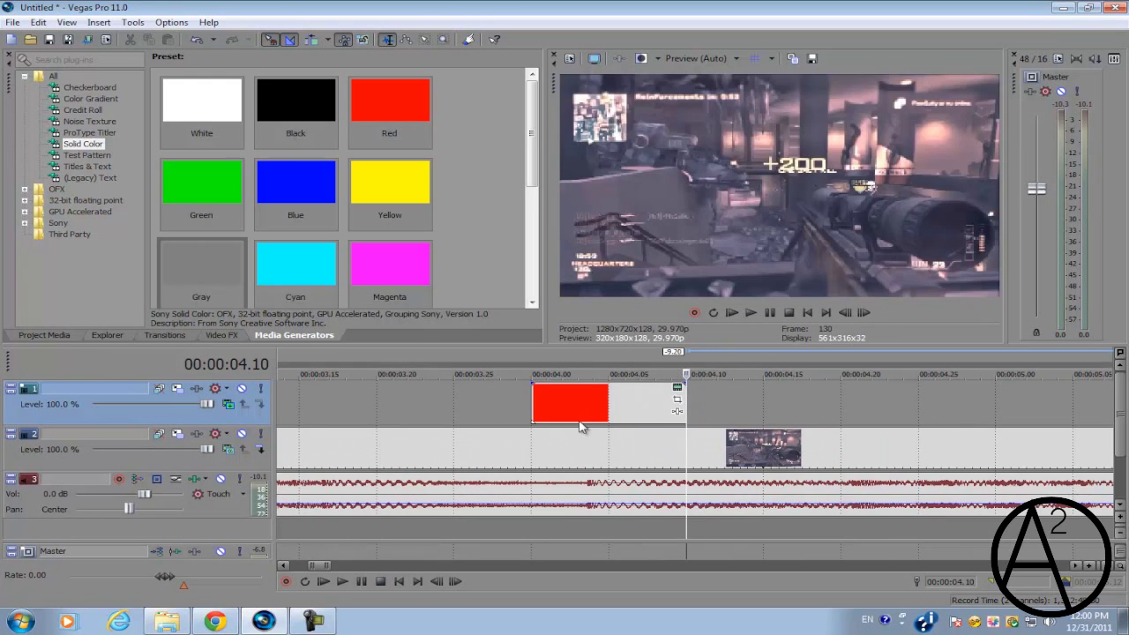
- Move the red event three frames later and add a short fade-in at its start
{"action": "left_click_drag", "start_coordinate": [581, 427], "coordinate": [638, 413]}
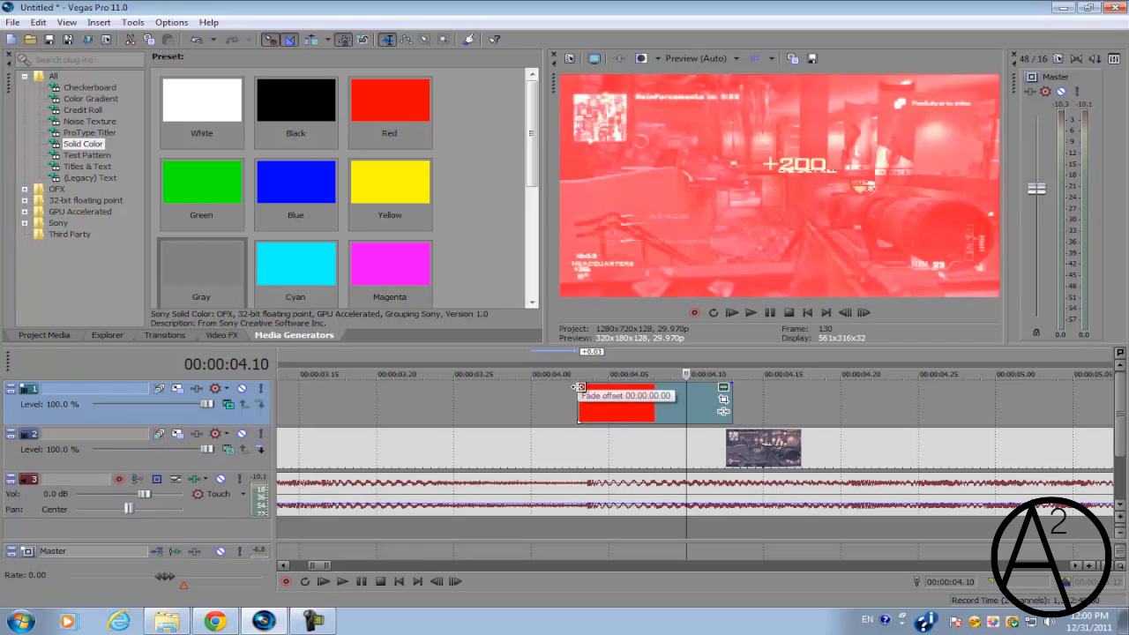
{"action": "mouse_move", "coordinate": [575, 385]}
{"action": "left_mouse_down"}
{"action": "mouse_move", "coordinate": [617, 395]}
{"action": "mouse_move", "coordinate": [602, 397]}
{"action": "left_mouse_up"}
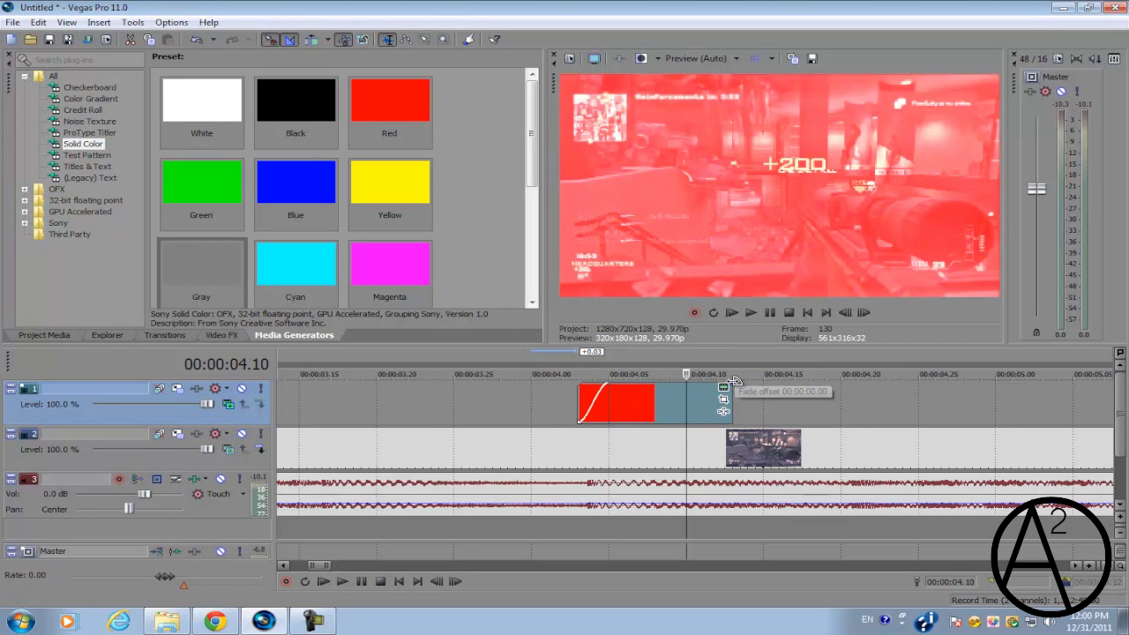
- Add a fade-out to the end of the red event and play the footage just after it
{"action": "left_click_drag", "start_coordinate": [731, 383], "coordinate": [655, 387]}
{"action": "left_click", "coordinate": [839, 422]}
{"action": "key", "text": "space"}
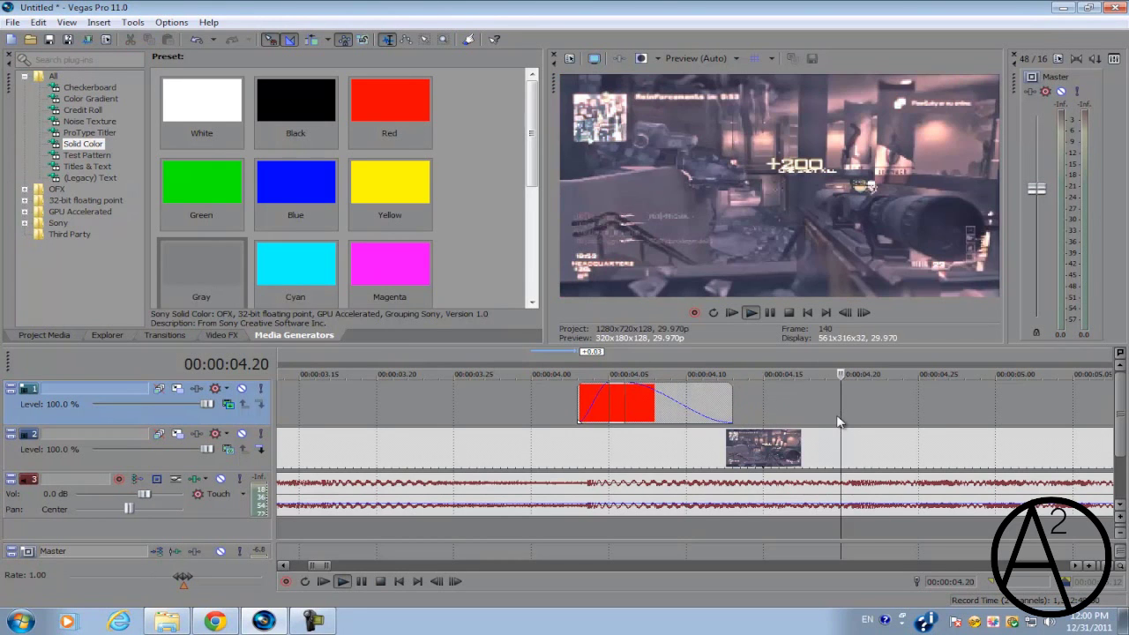
{"action": "key", "text": "space"}
{"action": "scroll", "coordinate": [583, 403], "scroll_direction": "down", "scroll_amount": 1}
- Set the fade-out at the end of the red event to 7 frames
{"action": "left_click_drag", "start_coordinate": [583, 402], "coordinate": [649, 394]}
{"action": "left_click", "coordinate": [628, 386]}
{"action": "scroll", "coordinate": [624, 402], "scroll_direction": "up", "scroll_amount": 3}
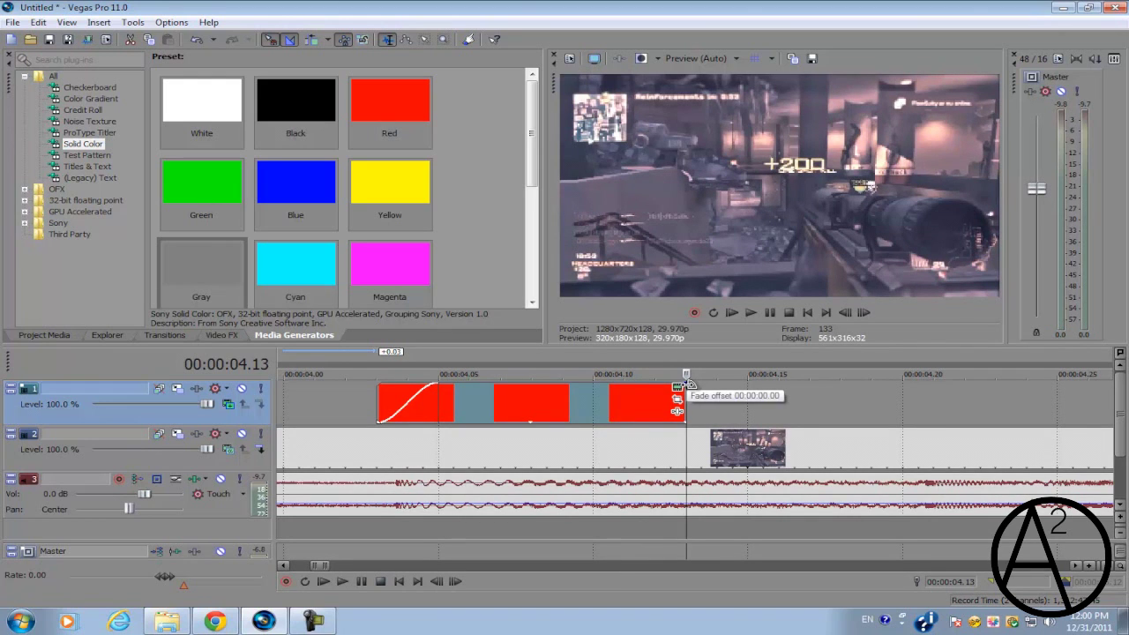
{"action": "left_click_drag", "start_coordinate": [686, 385], "coordinate": [465, 384]}
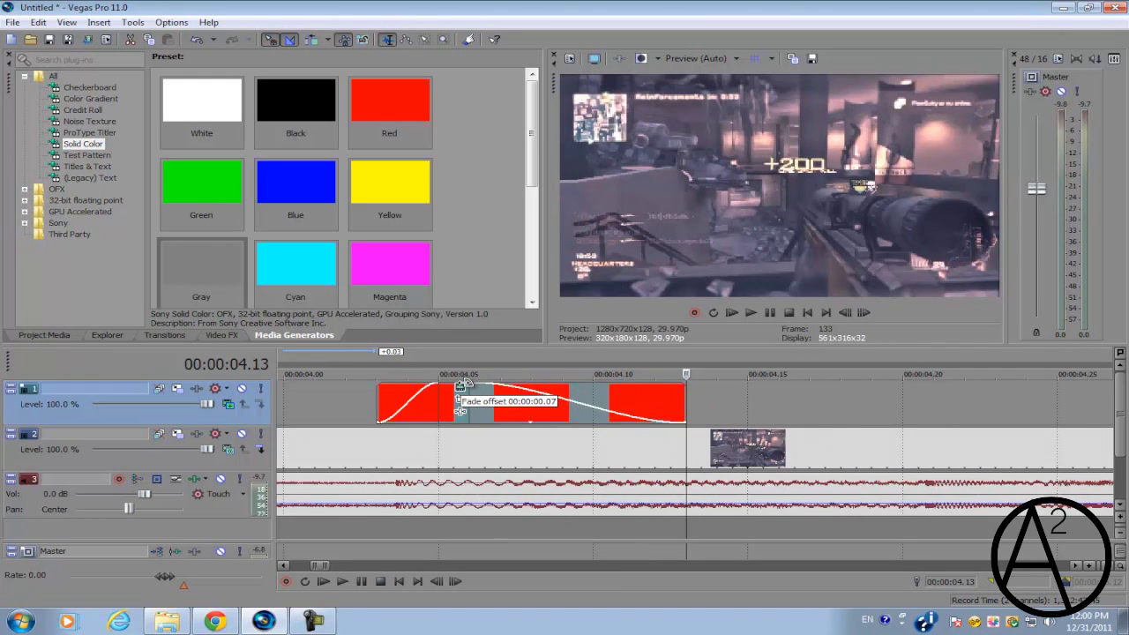
- Place the playhead at 00:00:04.05 and lower the red event's opacity to about half
{"action": "scroll", "coordinate": [552, 403], "scroll_direction": "down", "scroll_amount": 3}
{"action": "left_click", "coordinate": [624, 406]}
{"action": "scroll", "coordinate": [625, 406], "scroll_direction": "up", "scroll_amount": 4}
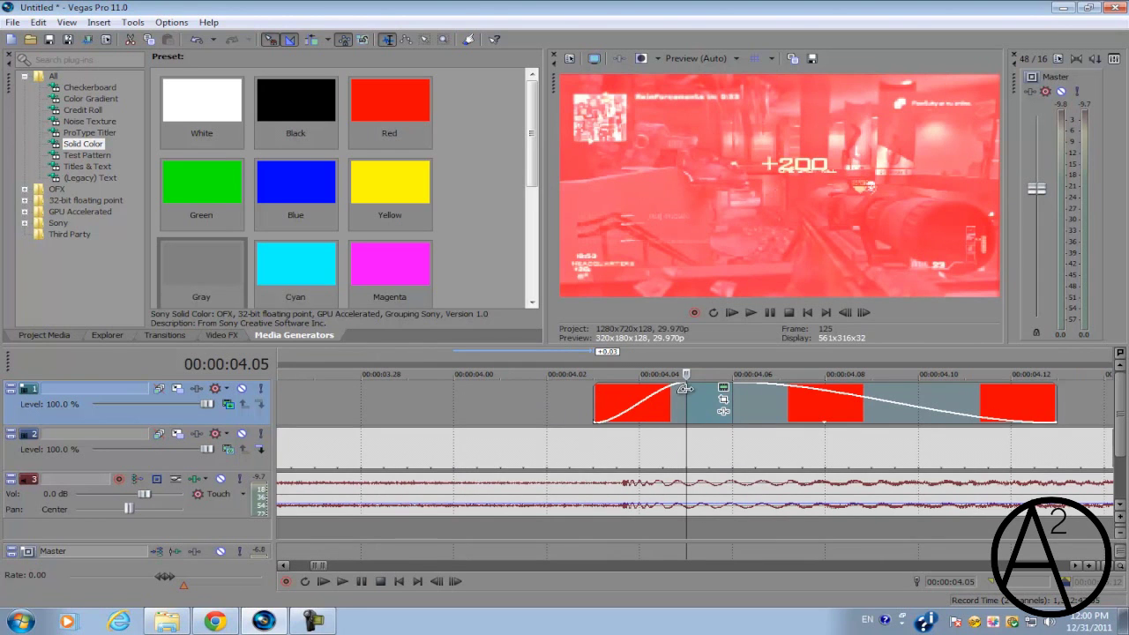
{"action": "mouse_move", "coordinate": [684, 391]}
{"action": "left_mouse_down"}
{"action": "mouse_move", "coordinate": [632, 392]}
{"action": "mouse_move", "coordinate": [684, 386]}
{"action": "left_mouse_up"}
{"action": "scroll", "coordinate": [699, 410], "scroll_direction": "up", "scroll_amount": 3}
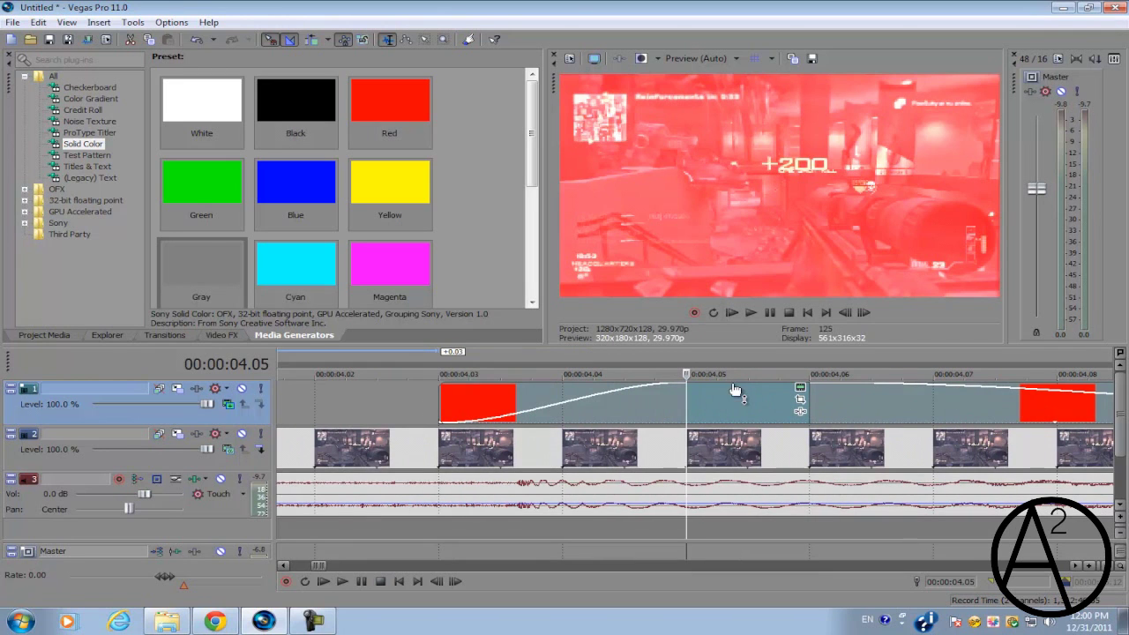
{"action": "mouse_move", "coordinate": [735, 390]}
{"action": "left_click_drag", "start_coordinate": [760, 388], "coordinate": [732, 399]}
{"action": "scroll", "coordinate": [728, 400], "scroll_direction": "down", "scroll_amount": 6}
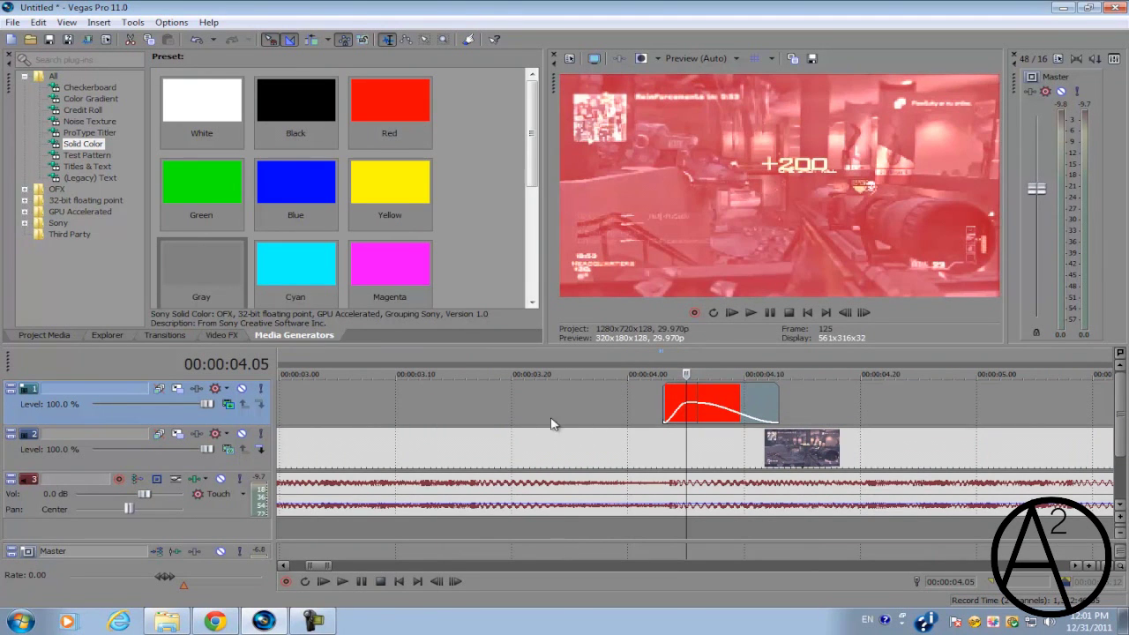
- Play back the softened red flash from shortly before the kill shot
{"action": "left_click", "coordinate": [441, 405]}
{"action": "key", "text": "space"}
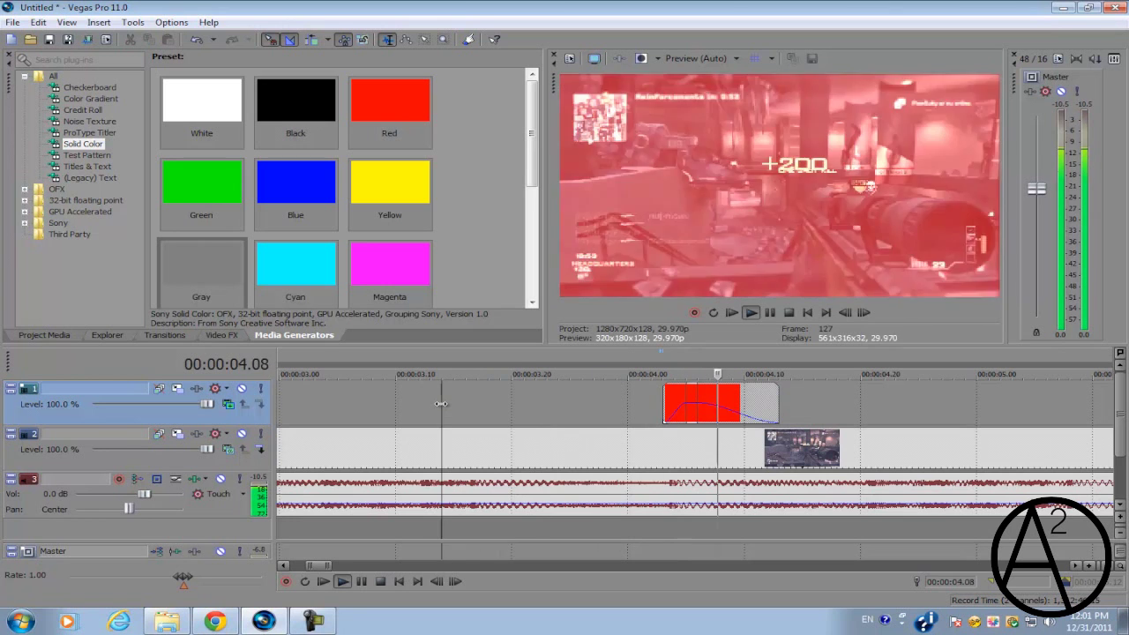
{"action": "key", "text": "space"}
{"action": "scroll", "coordinate": [517, 392], "scroll_direction": "down", "scroll_amount": 2}
- Move the red event 00:00:01.06 later on its track, away from the kill shot
{"action": "left_click", "coordinate": [815, 394]}
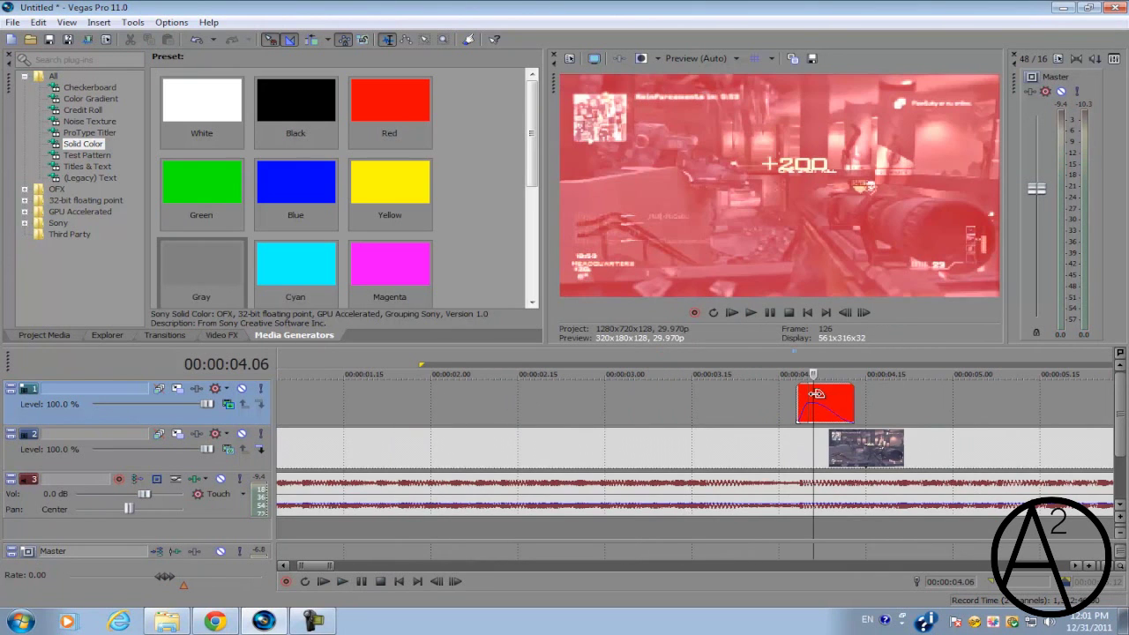
{"action": "scroll", "coordinate": [817, 393], "scroll_direction": "up", "scroll_amount": 5}
{"action": "scroll", "coordinate": [616, 458], "scroll_direction": "down", "scroll_amount": 3}
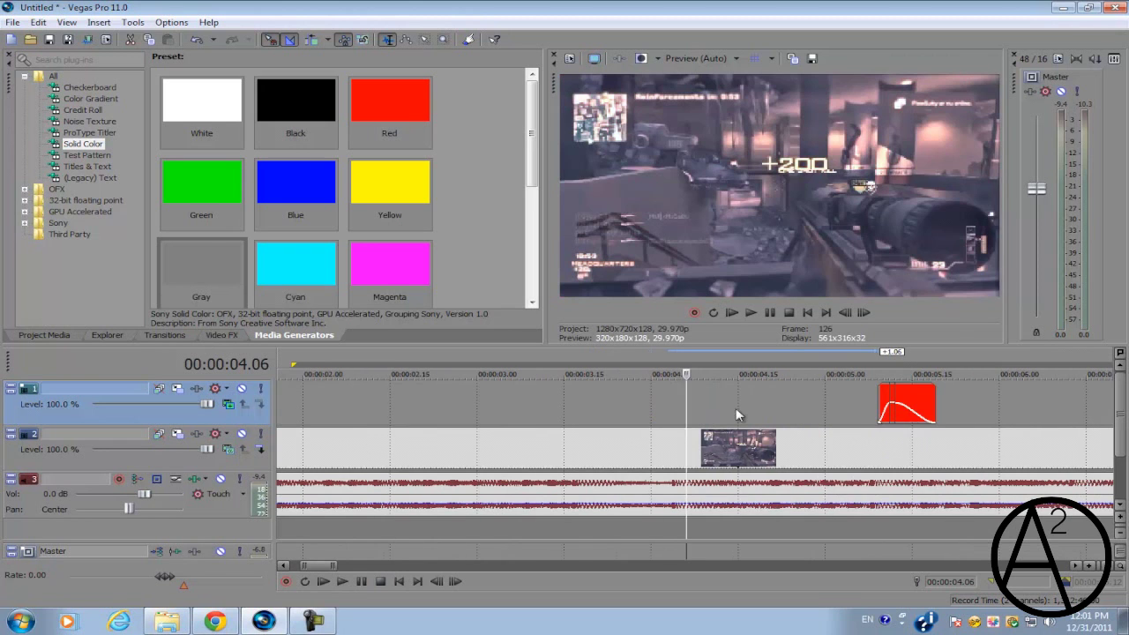
- Play the kill shot without the flash, the second time from 00:00:04.07 at a playback rate of 0.73
{"action": "key", "text": "space"}
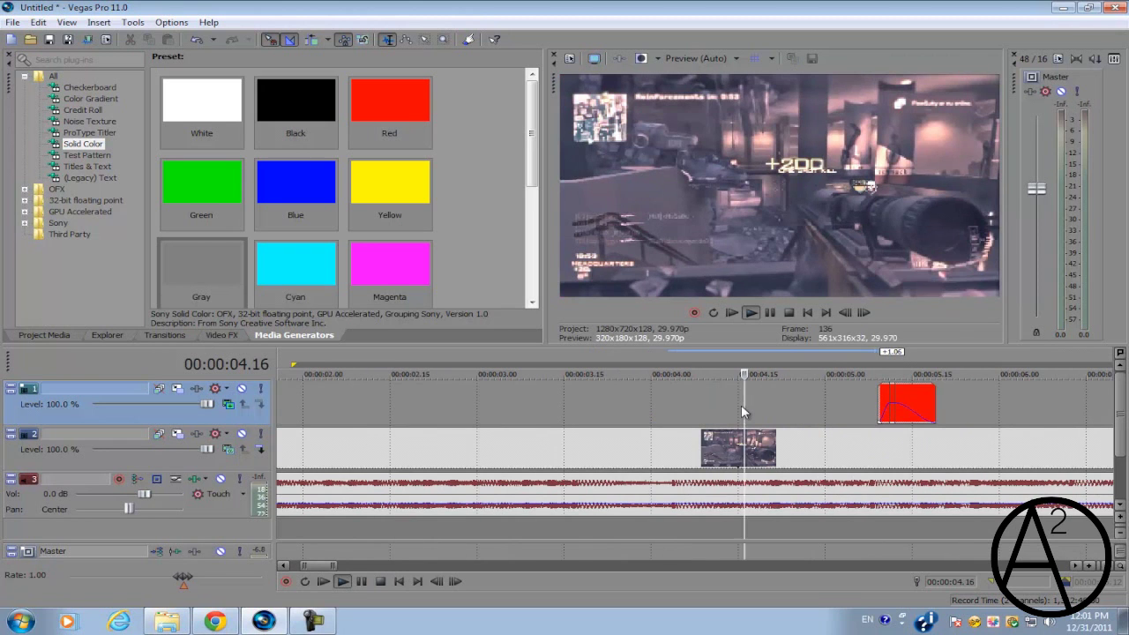
{"action": "key", "text": "space"}
{"action": "left_click", "coordinate": [775, 411]}
{"action": "scroll", "coordinate": [774, 411], "scroll_direction": "up", "scroll_amount": 2}
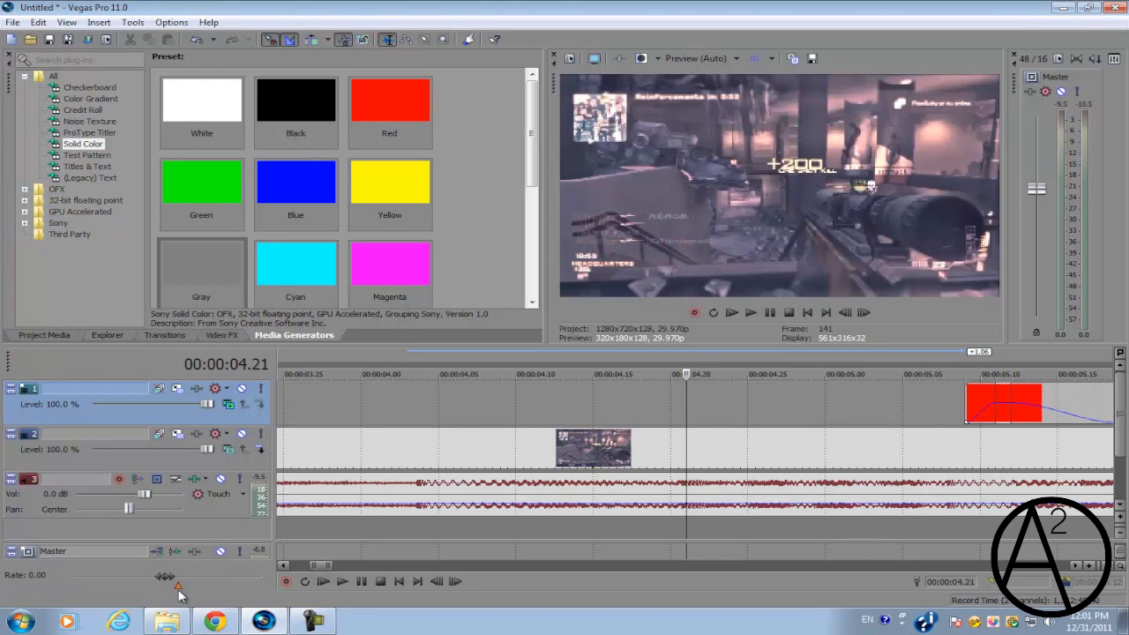
{"action": "left_click", "coordinate": [468, 452]}
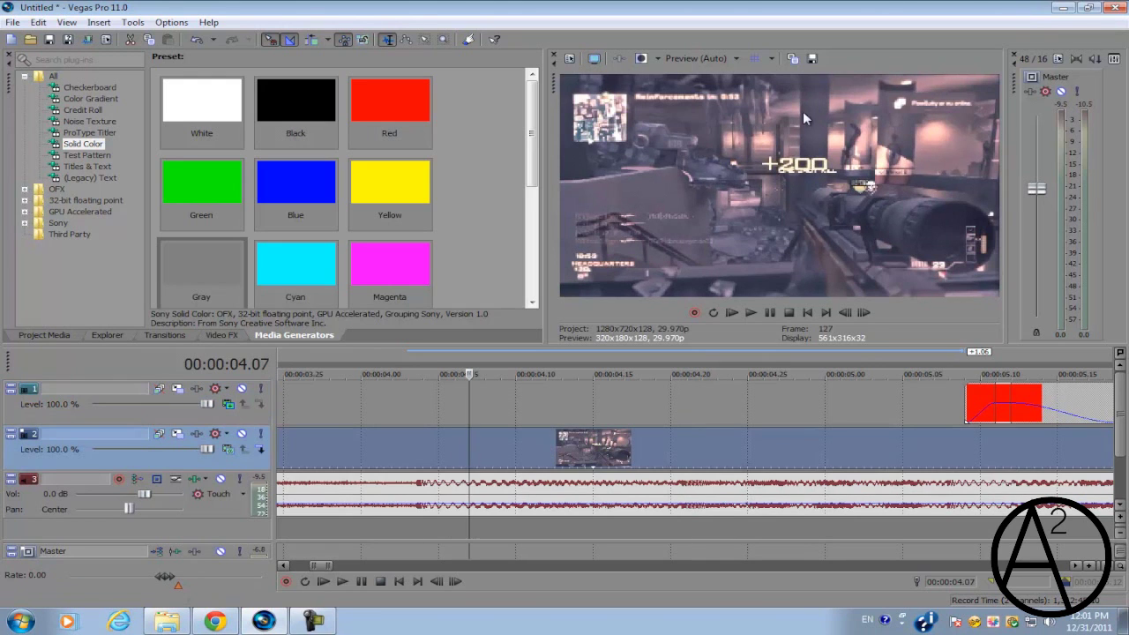
{"action": "key", "text": "space"}
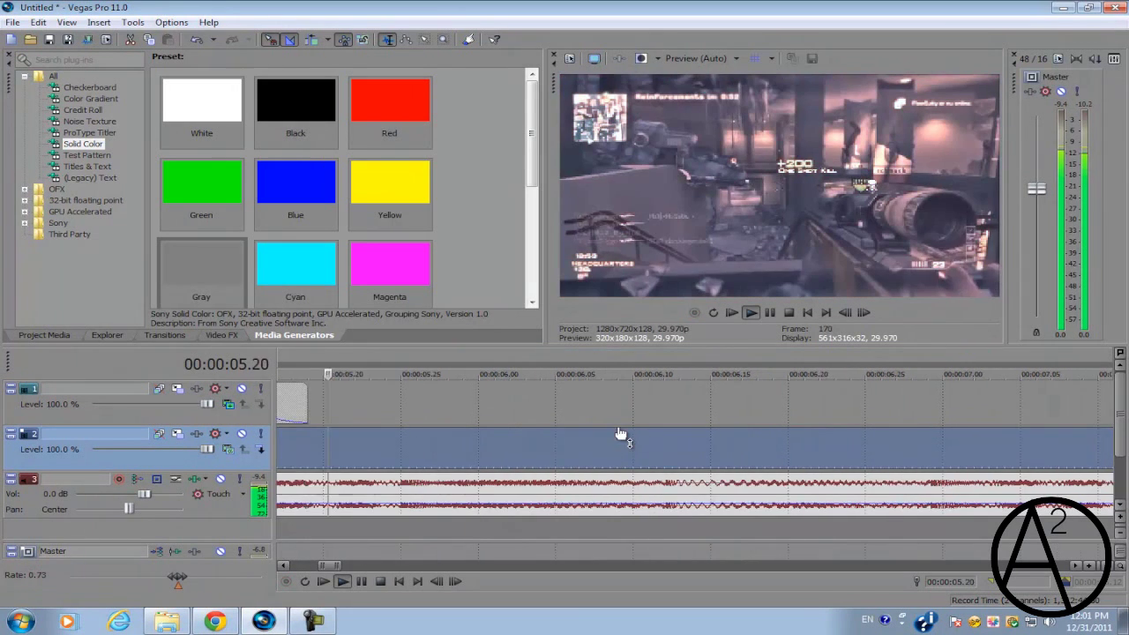
{"action": "scroll", "coordinate": [621, 434], "scroll_direction": "down", "scroll_amount": 5}
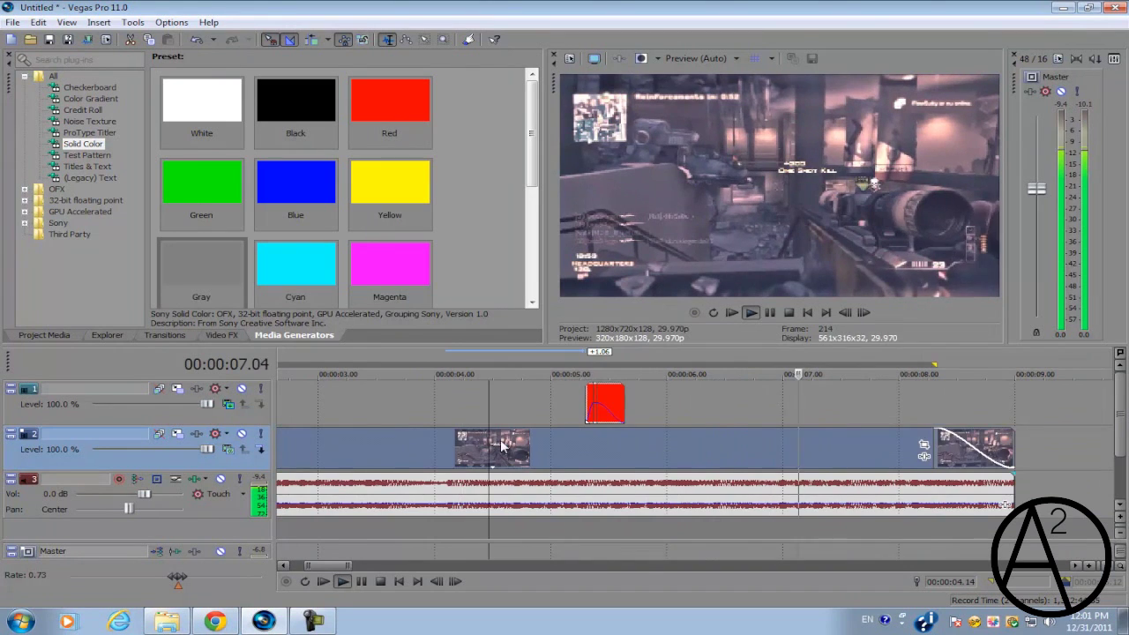
{"action": "scroll", "coordinate": [501, 447], "scroll_direction": "up", "scroll_amount": 4}
{"action": "key", "text": "space"}
- Move the red event 21 frames earlier so it starts at 00:00:04.18, and reset the playback rate to 1.00
{"action": "left_click", "coordinate": [764, 463]}
{"action": "scroll", "coordinate": [627, 453], "scroll_direction": "up", "scroll_amount": 2}
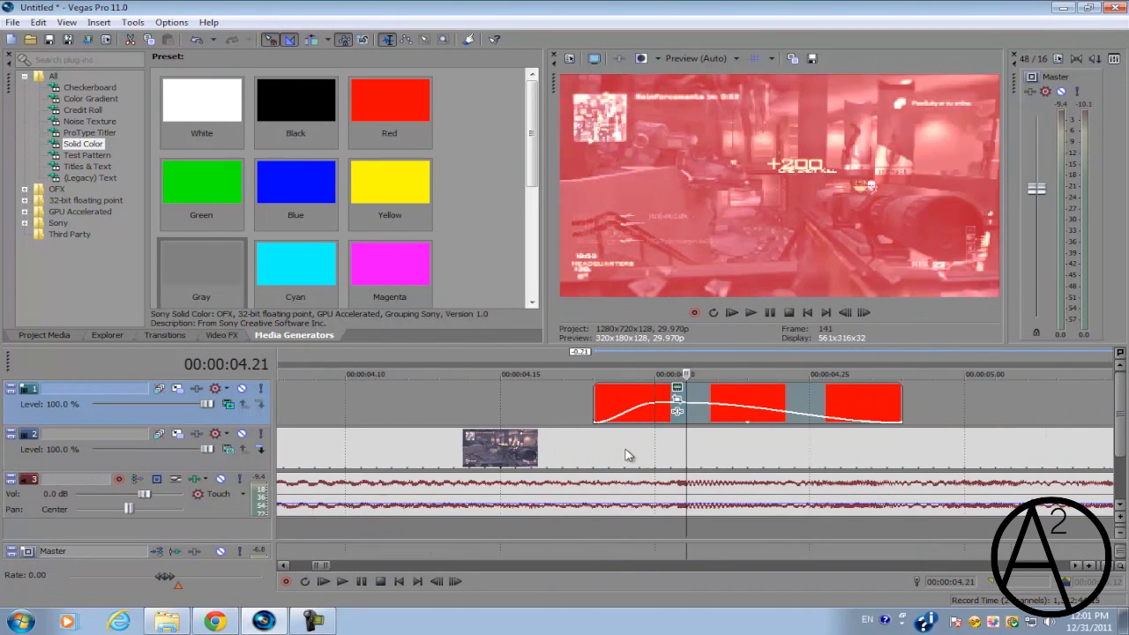
{"action": "right_click", "coordinate": [179, 588]}
{"action": "left_click", "coordinate": [197, 564]}
{"action": "left_click", "coordinate": [817, 453]}
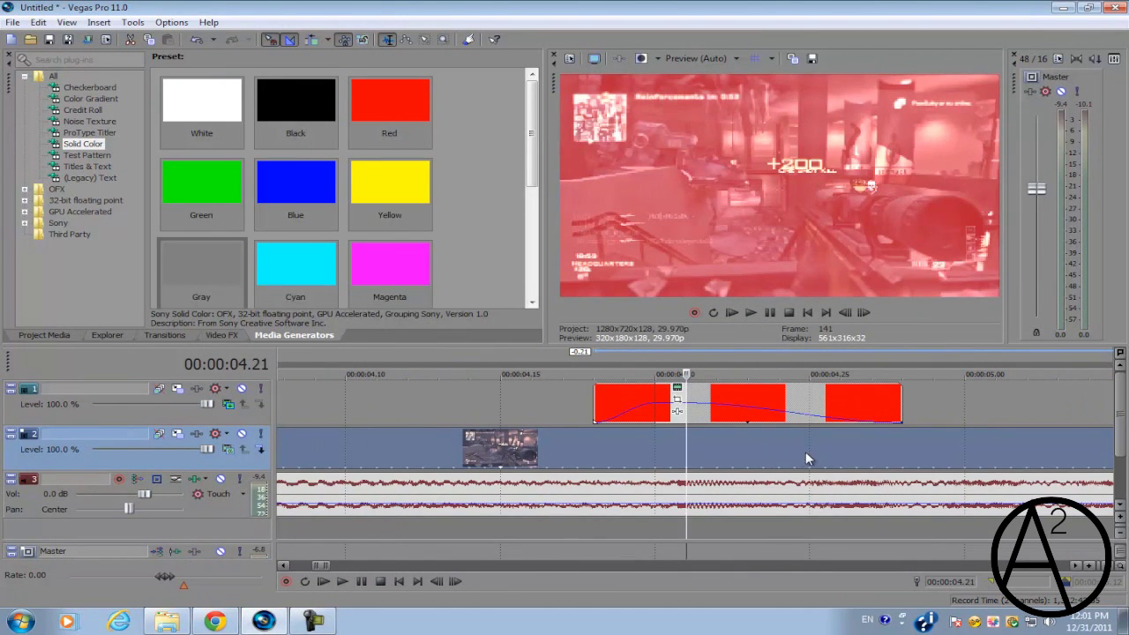
- Shorten the red event's fade-out, trim the event to run from 00:00:04.19 to 00:00:04.25, and play it back
{"action": "left_click", "coordinate": [623, 454]}
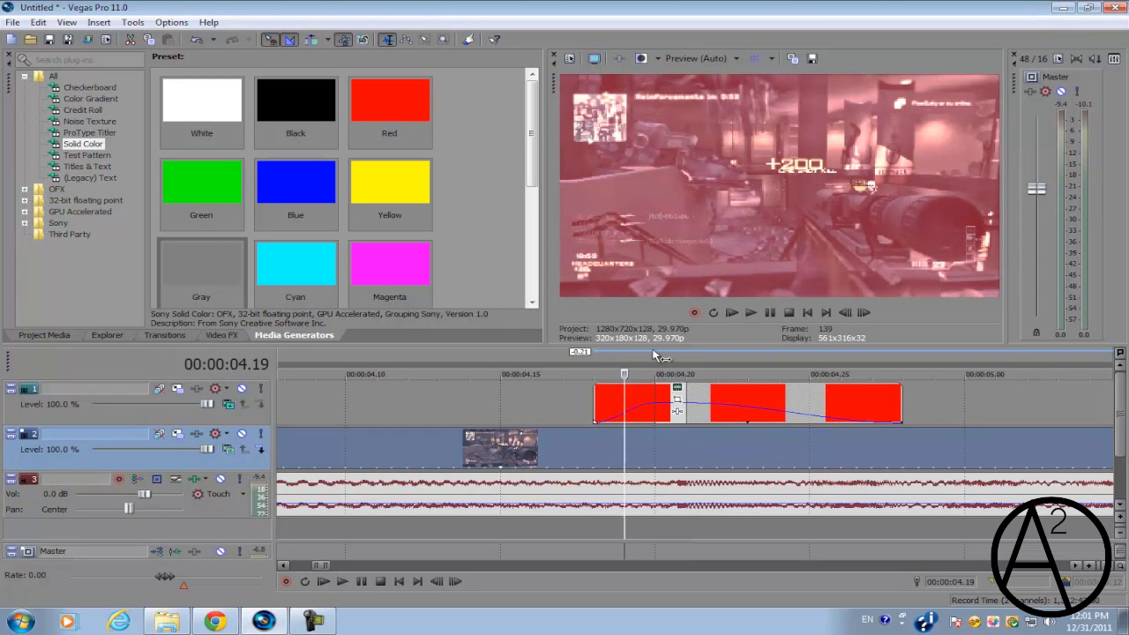
{"action": "left_click_drag", "start_coordinate": [689, 392], "coordinate": [808, 394]}
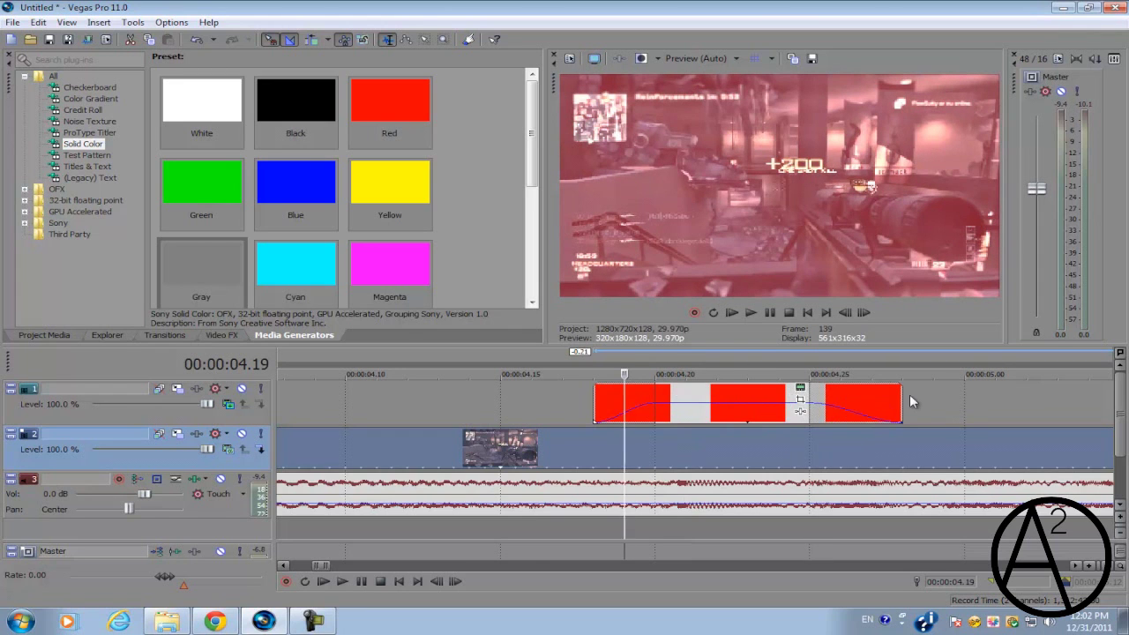
{"action": "left_click_drag", "start_coordinate": [900, 400], "coordinate": [800, 398]}
{"action": "left_click_drag", "start_coordinate": [596, 397], "coordinate": [625, 397]}
{"action": "left_click_drag", "start_coordinate": [685, 396], "coordinate": [666, 396]}
{"action": "key", "text": "space"}
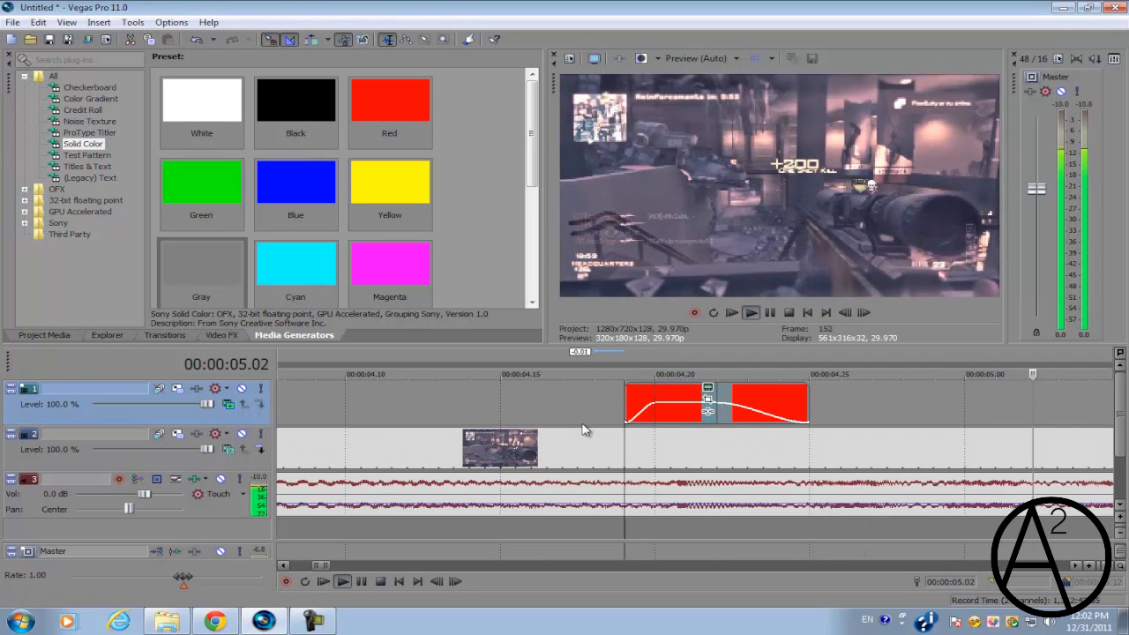
{"action": "key", "text": "space"}
- Move the red event four frames later so it starts at 00:00:04.23, and play back the flash
{"action": "scroll", "coordinate": [668, 396], "scroll_direction": "down", "scroll_amount": 1}
{"action": "left_click_drag", "start_coordinate": [726, 399], "coordinate": [824, 400]}
{"action": "left_click", "coordinate": [741, 400]}
{"action": "key", "text": "space"}
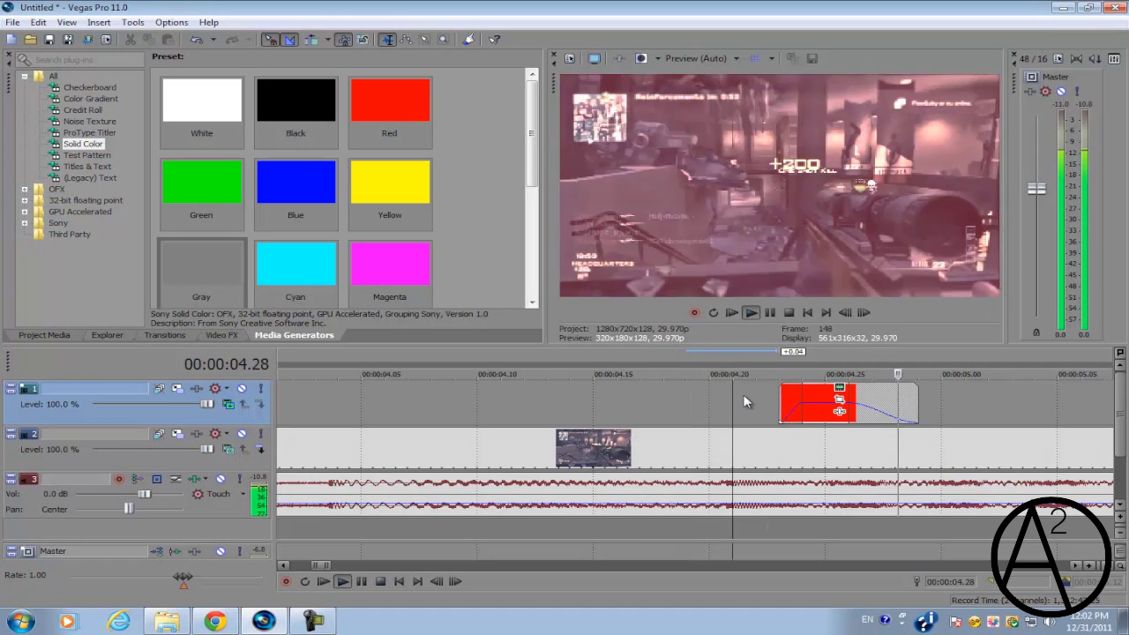
{"action": "key", "text": "space"}
{"action": "left_click", "coordinate": [822, 407]}
{"action": "scroll", "coordinate": [723, 411], "scroll_direction": "down", "scroll_amount": 2}
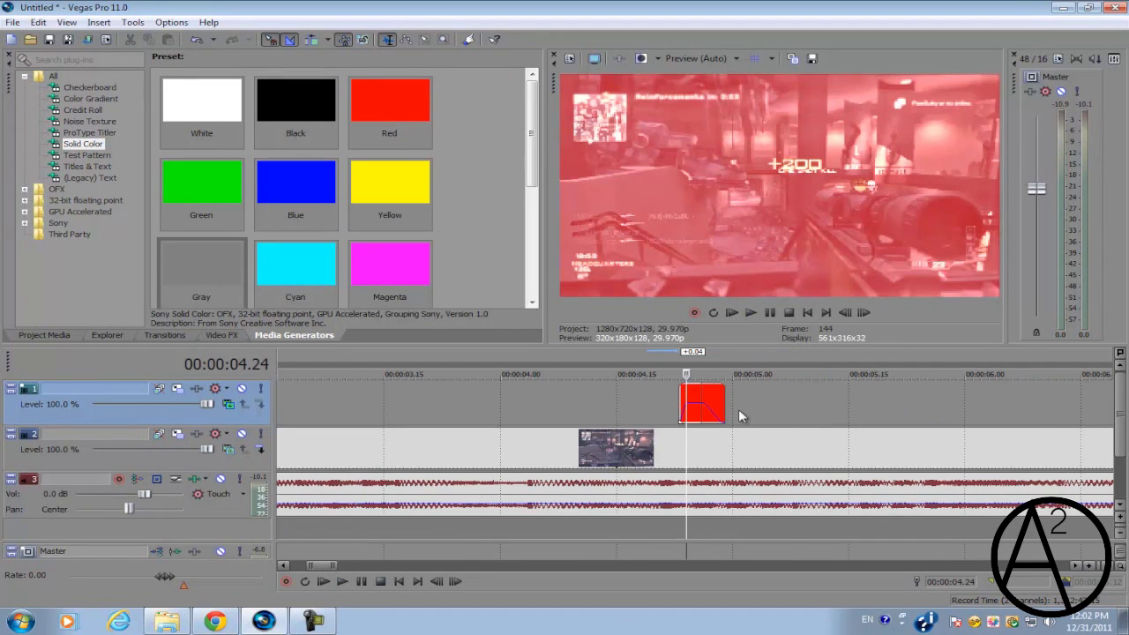
- Insert a new video track above the red event's track and set its compositing mode to Add
{"action": "right_click", "coordinate": [795, 399]}
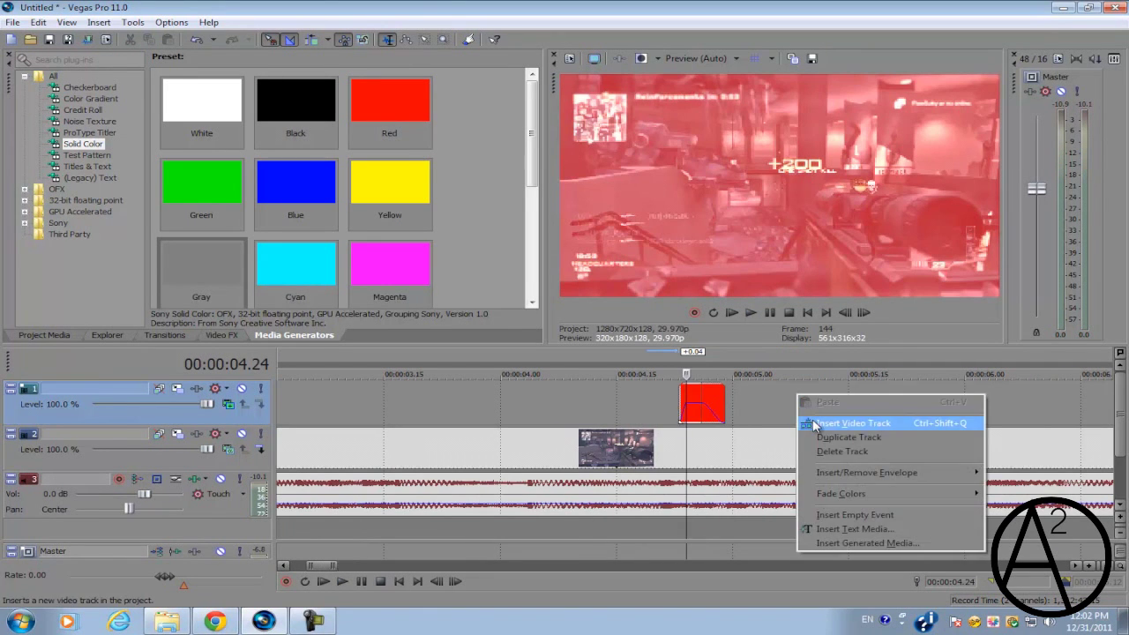
{"action": "left_click", "coordinate": [815, 424]}
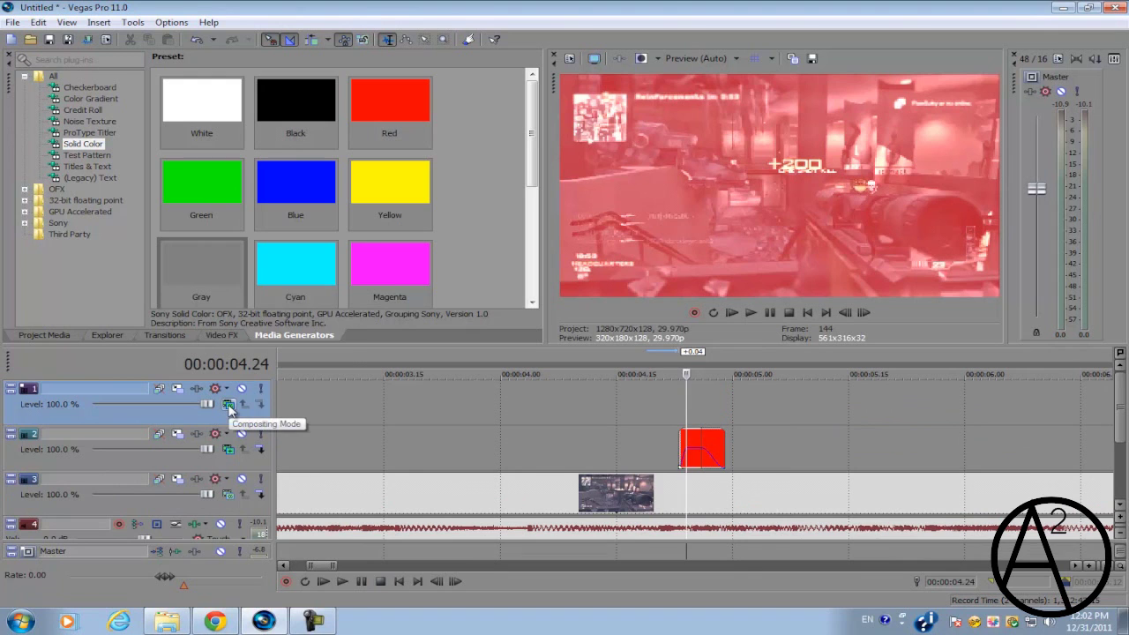
{"action": "left_click", "coordinate": [229, 404]}
{"action": "left_click", "coordinate": [291, 220]}
- Copy the red event onto the new track with its own copy of the media, starting at 00:00:04.26
{"action": "left_click", "coordinate": [705, 449]}
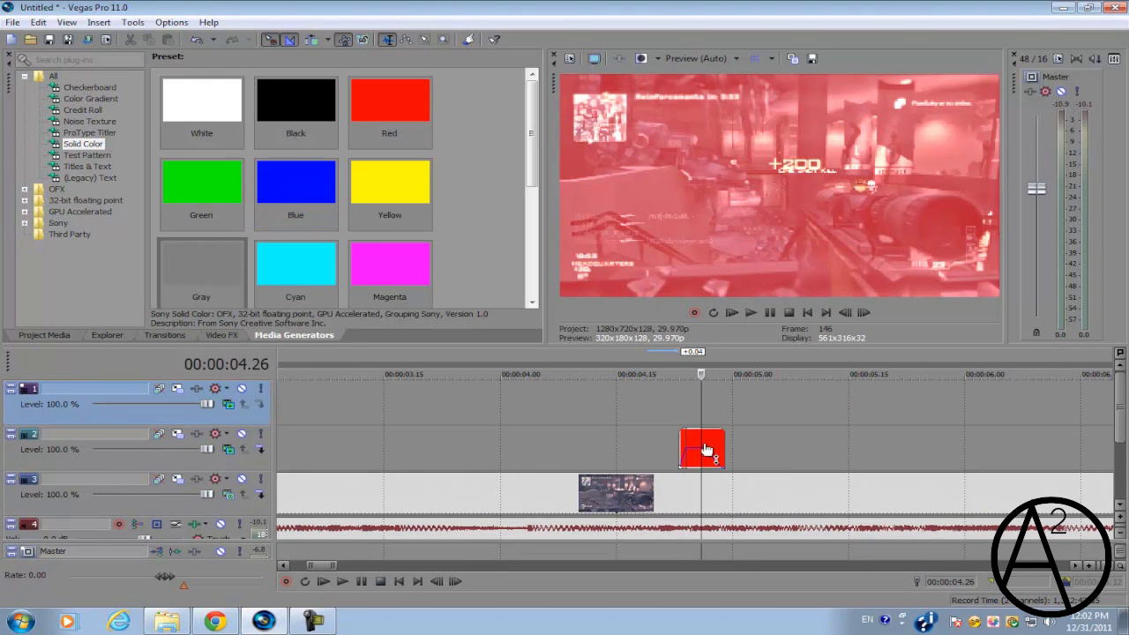
{"action": "scroll", "coordinate": [705, 450], "scroll_direction": "up", "scroll_amount": 3}
{"action": "left_click", "coordinate": [629, 444]}
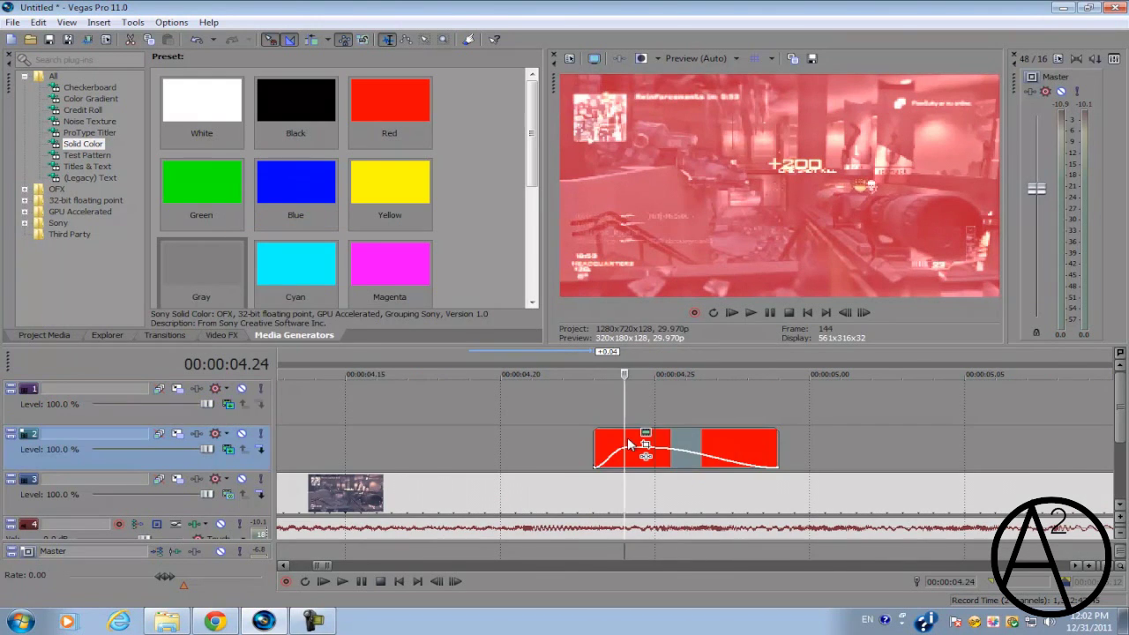
{"action": "scroll", "coordinate": [627, 438], "scroll_direction": "up", "scroll_amount": 3}
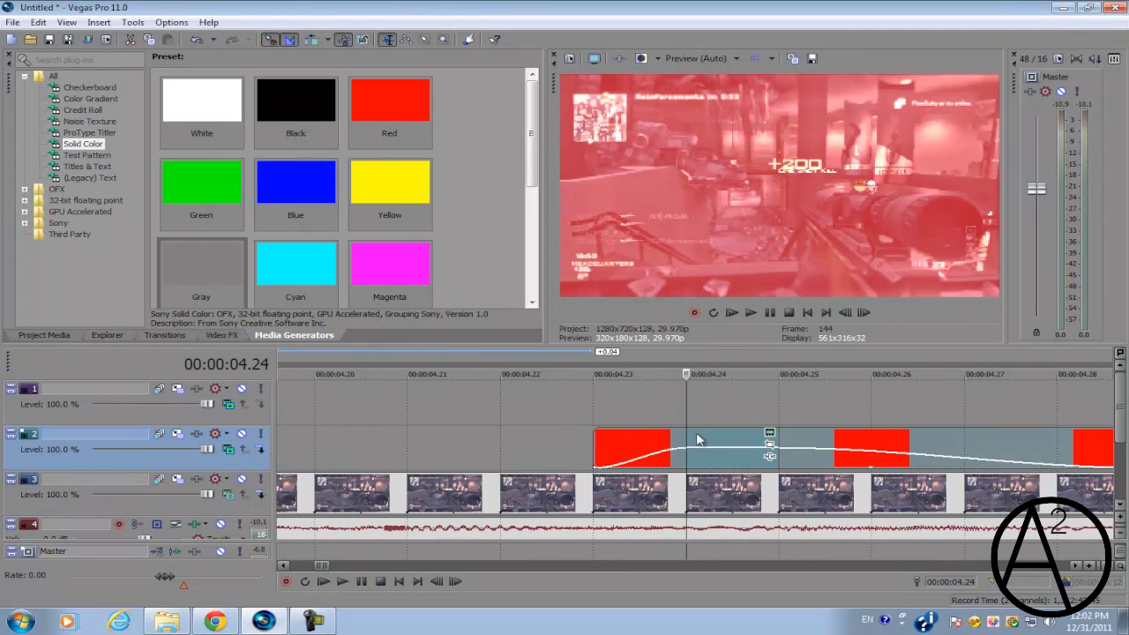
{"action": "left_click_drag", "start_coordinate": [702, 432], "coordinate": [704, 438]}
{"action": "left_click_drag", "start_coordinate": [953, 395], "coordinate": [954, 396]}
{"action": "left_click", "coordinate": [667, 268]}
{"action": "scroll", "coordinate": [780, 398], "scroll_direction": "down", "scroll_amount": 2}
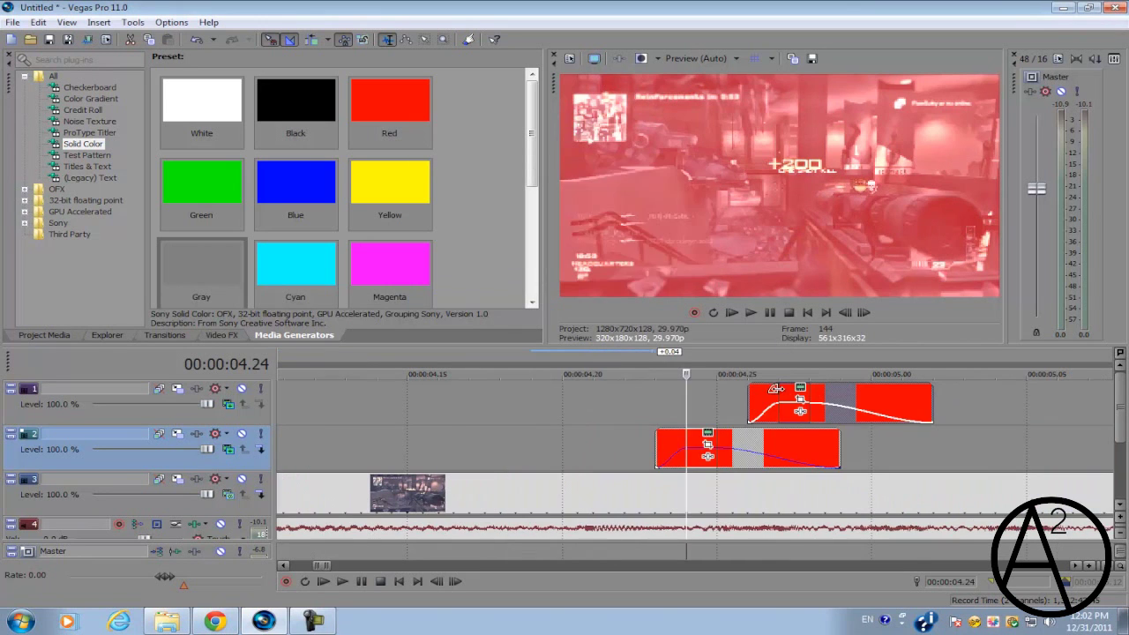
- Change the copied event's solid color to light green, with HSV values 108, 0.67, 1.0, 1.0
{"action": "left_click", "coordinate": [776, 398]}
{"action": "scroll", "coordinate": [773, 396], "scroll_direction": "up", "scroll_amount": 2}
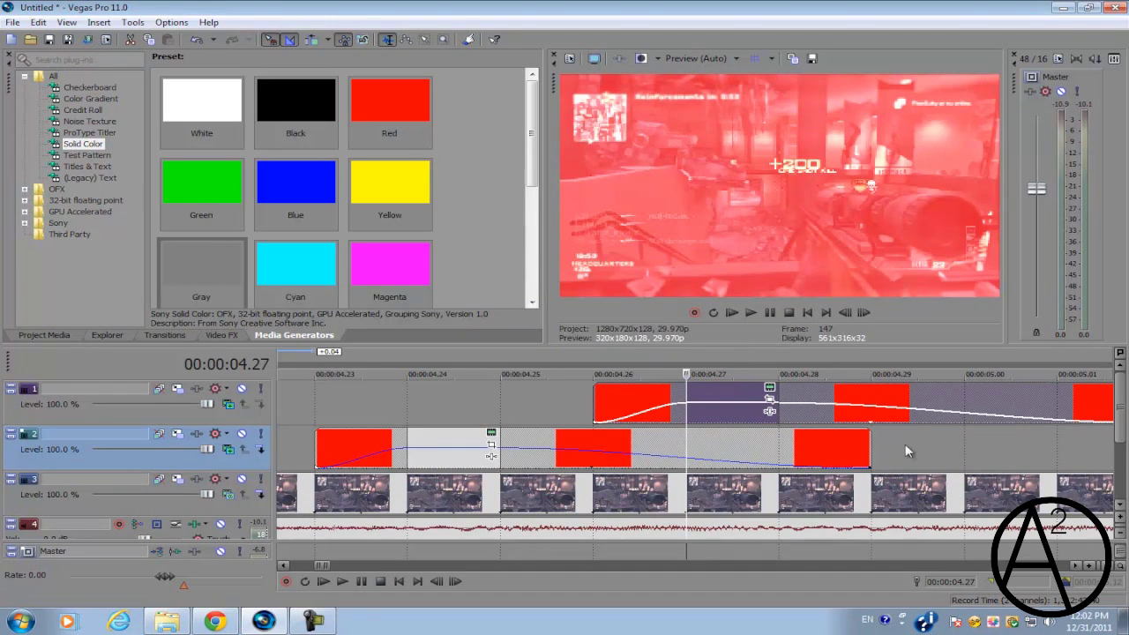
{"action": "left_click", "coordinate": [767, 390]}
{"action": "left_click", "coordinate": [174, 278]}
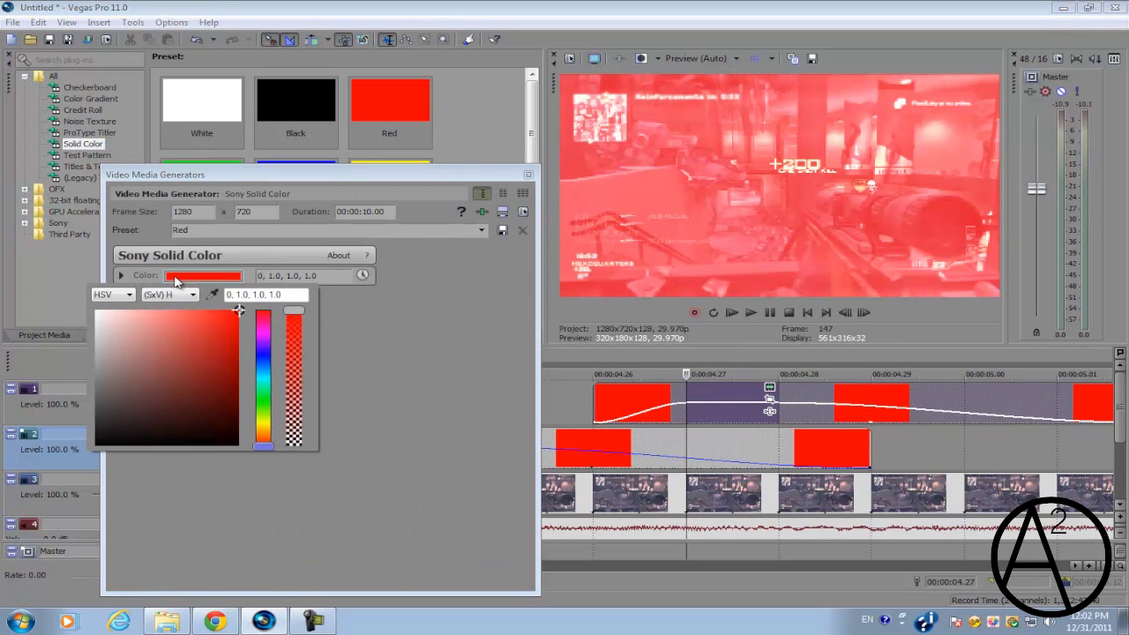
{"action": "left_click_drag", "start_coordinate": [267, 448], "coordinate": [275, 408]}
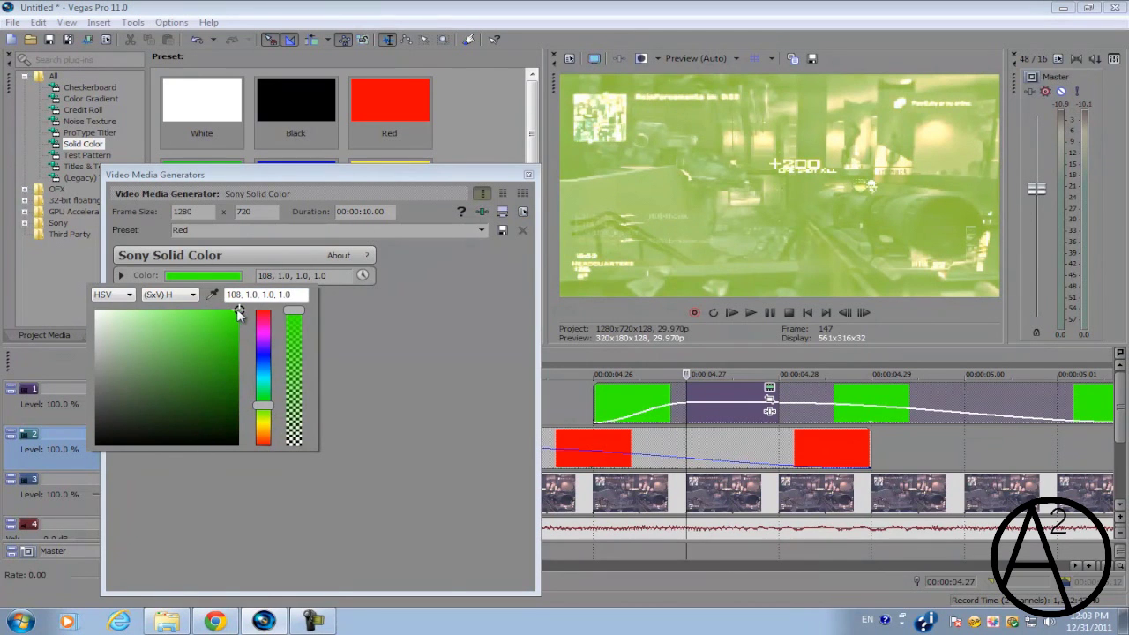
{"action": "left_click_drag", "start_coordinate": [238, 313], "coordinate": [192, 309]}
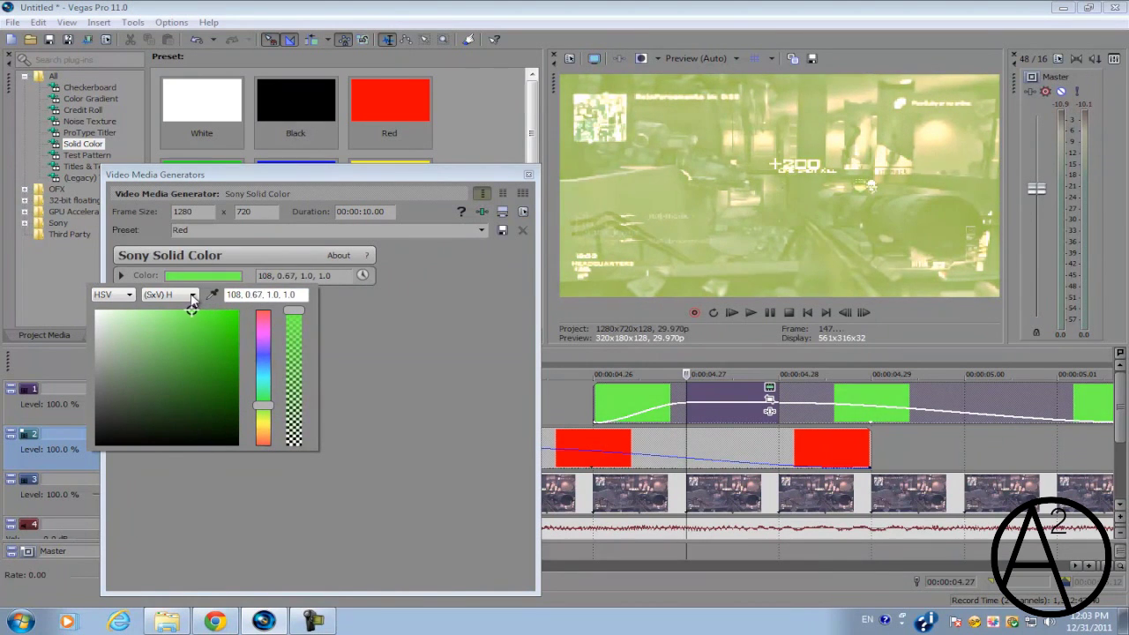
{"action": "left_click", "coordinate": [121, 275]}
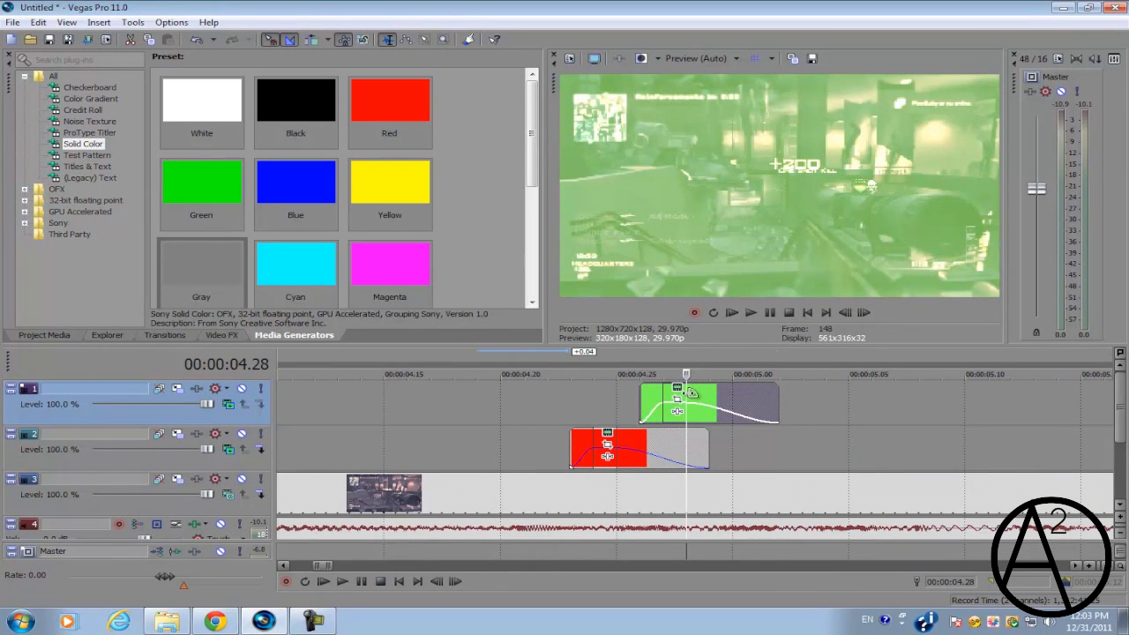
- Trim one frame off the end of the green event and move it one frame later to start at 00:00:04.27
{"action": "left_click_drag", "start_coordinate": [777, 404], "coordinate": [746, 405]}
{"action": "left_click_drag", "start_coordinate": [672, 397], "coordinate": [700, 398]}
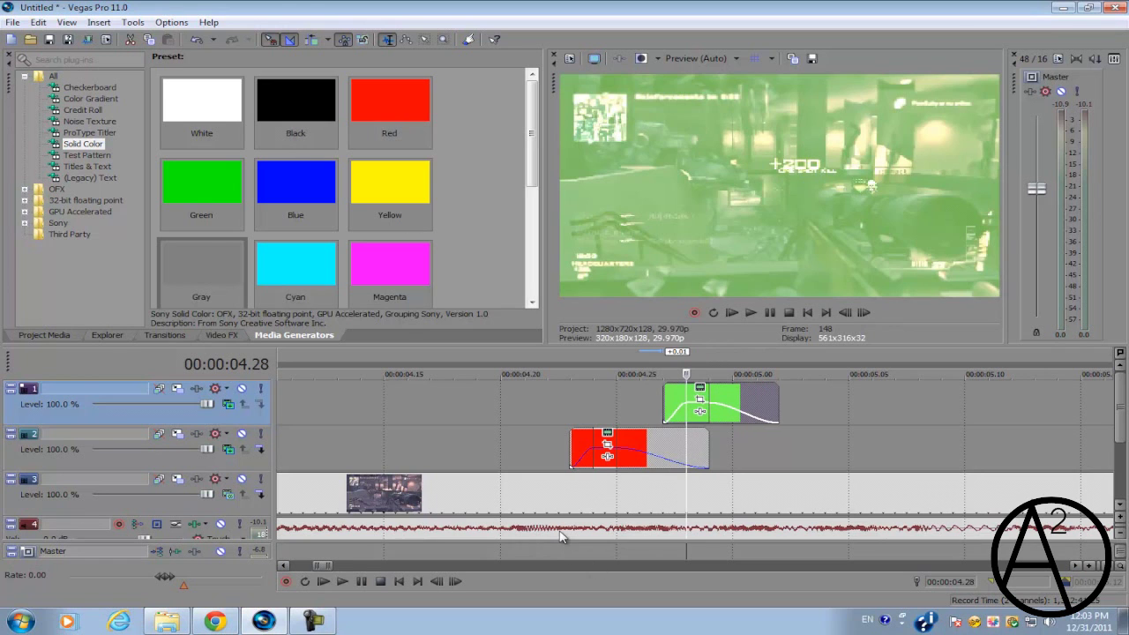
{"action": "scroll", "coordinate": [516, 414], "scroll_direction": "down", "scroll_amount": 3}
{"action": "left_click", "coordinate": [696, 407]}
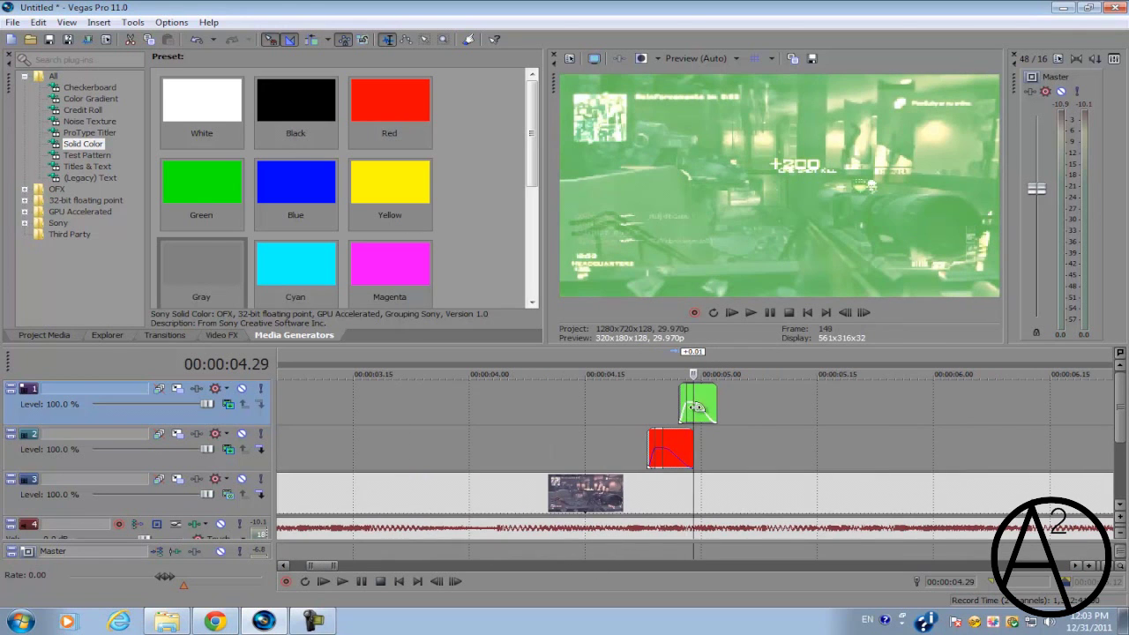
{"action": "scroll", "coordinate": [705, 415], "scroll_direction": "up", "scroll_amount": 4}
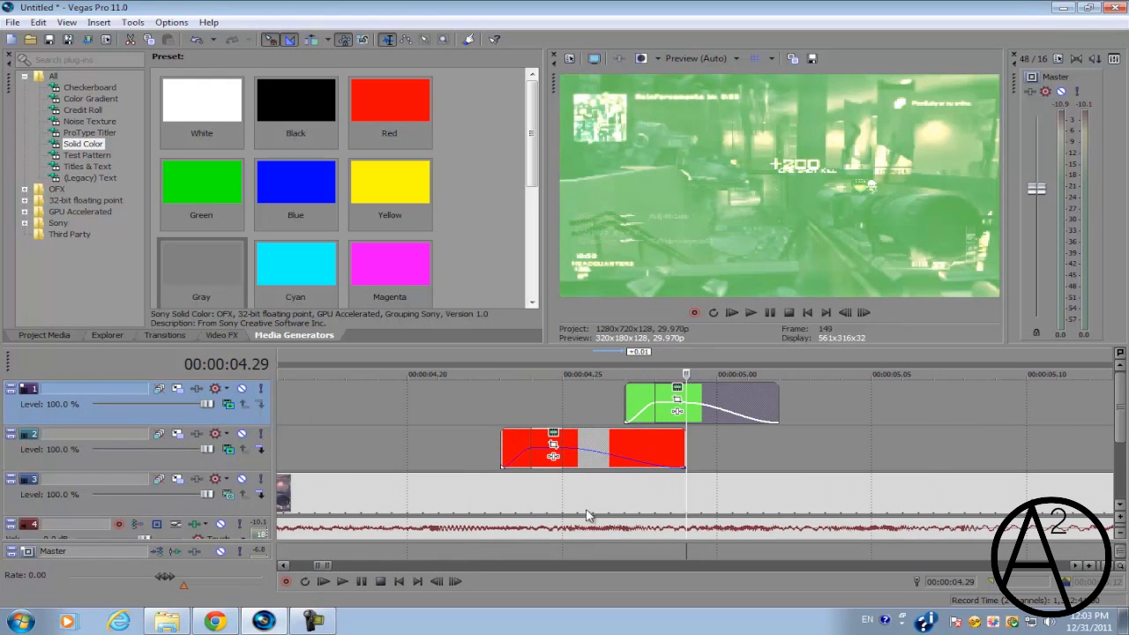
- Copy the green event with its own media onto the red event's track, starting at 00:00:05.02
{"action": "scroll", "coordinate": [686, 405], "scroll_direction": "down", "scroll_amount": 1}
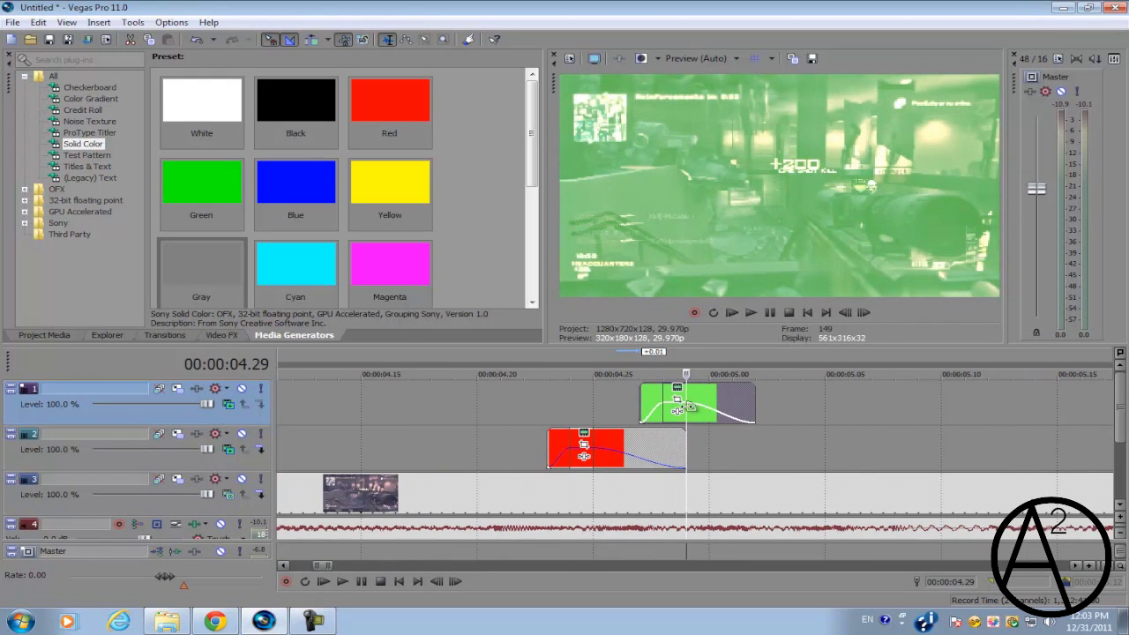
{"action": "left_click", "coordinate": [735, 394]}
{"action": "left_click_drag", "start_coordinate": [713, 401], "coordinate": [836, 464]}
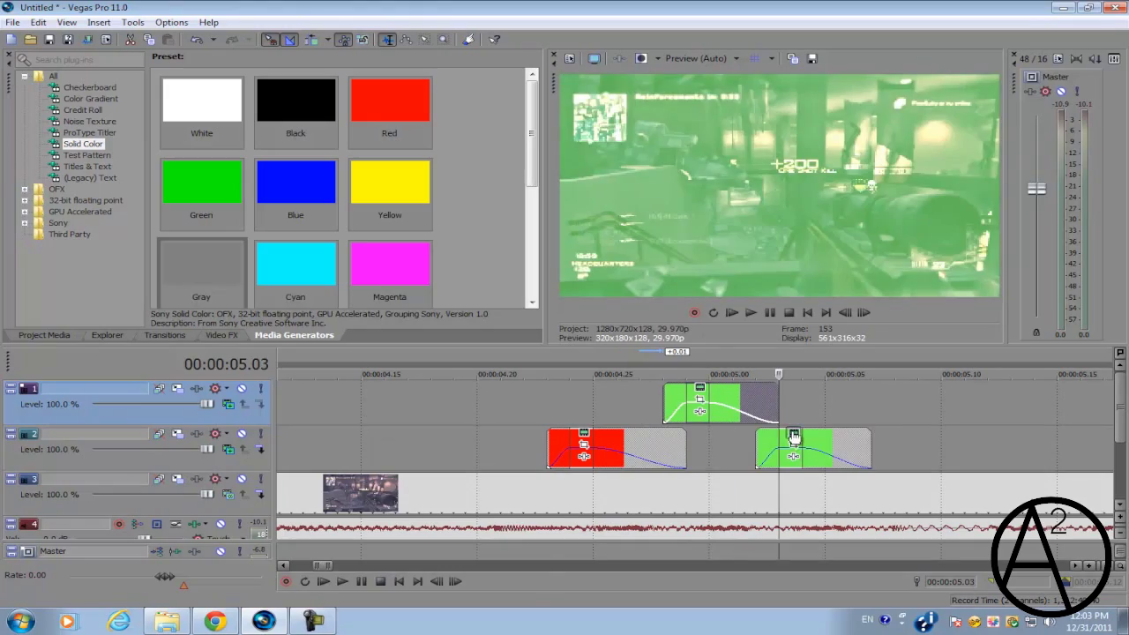
- Change the solid color of the new green copy on the red event's track to light blue
{"action": "left_click", "coordinate": [793, 433]}
{"action": "left_click", "coordinate": [236, 275]}
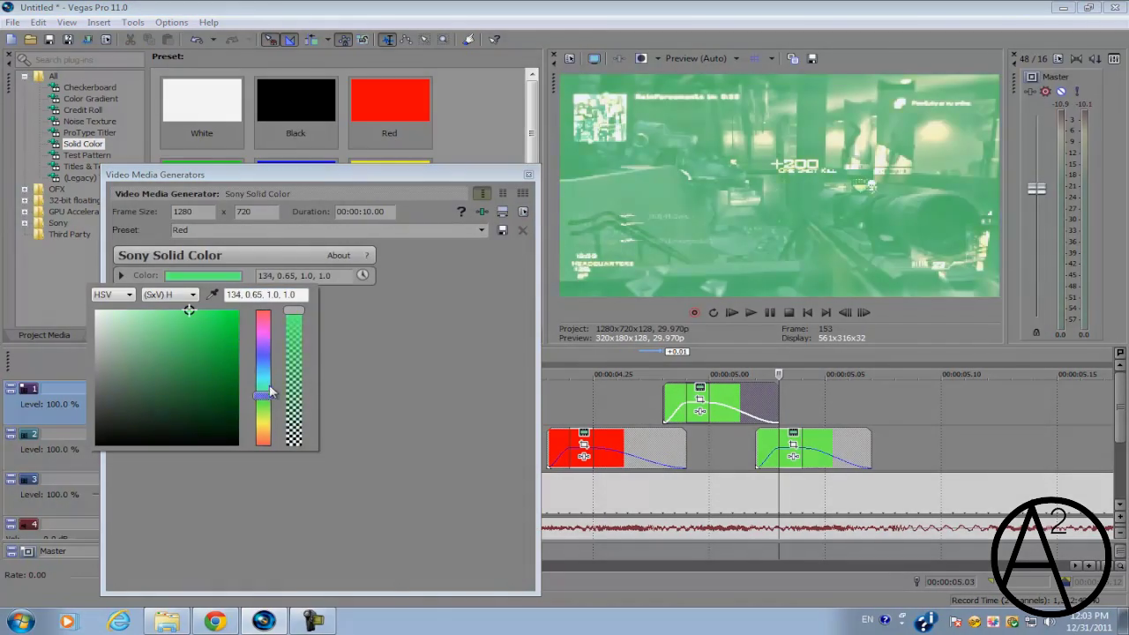
{"action": "left_click_drag", "start_coordinate": [263, 415], "coordinate": [262, 358]}
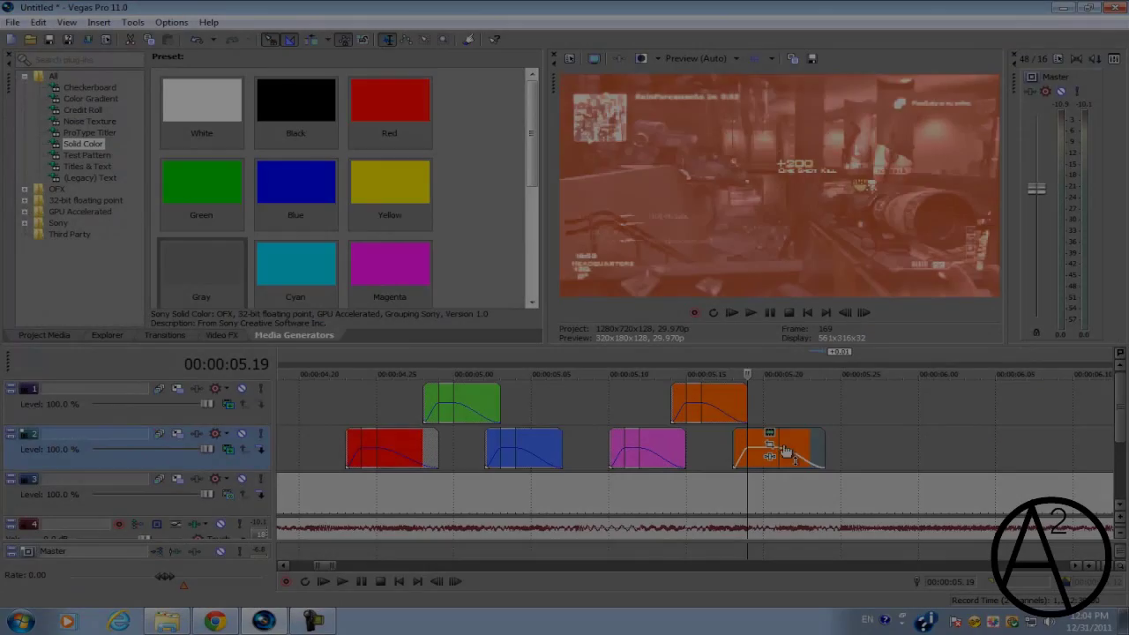
- Change the orange event on track 2 to solid blue, with HSV values 239, 1.0, 1.0, 1.0
{"action": "left_click", "coordinate": [769, 433]}
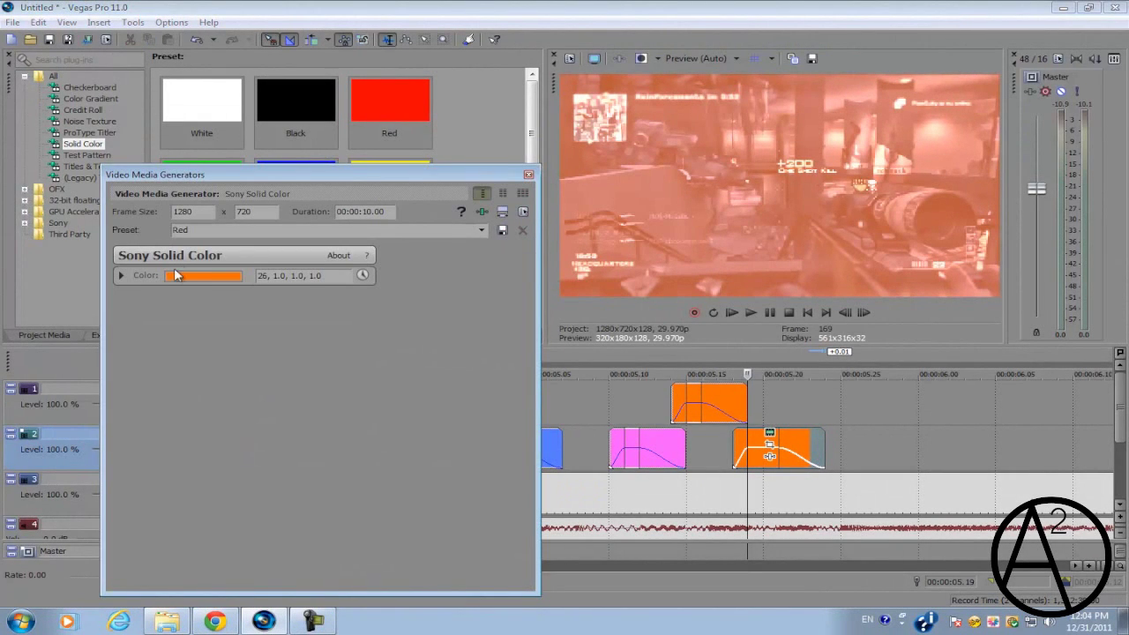
{"action": "left_click", "coordinate": [177, 275]}
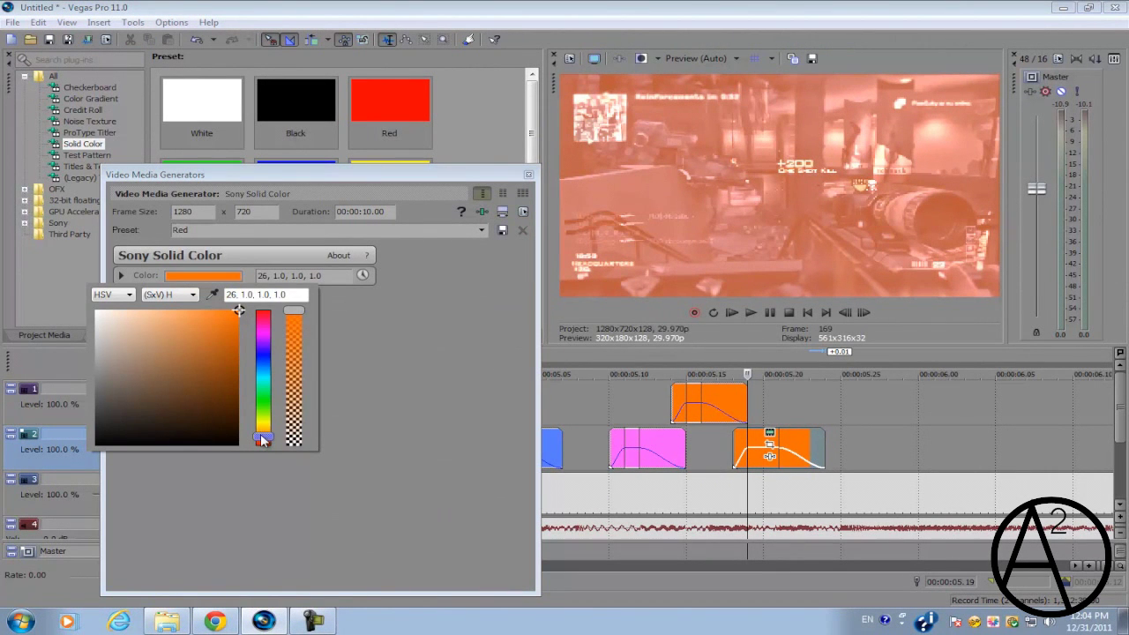
{"action": "left_click_drag", "start_coordinate": [263, 440], "coordinate": [271, 330]}
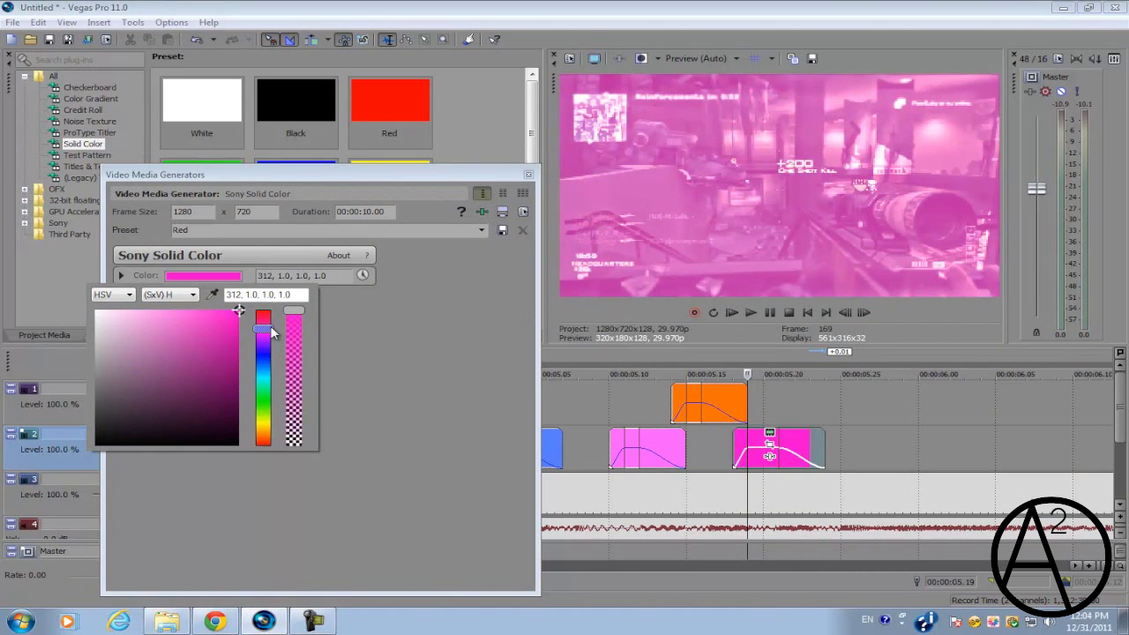
{"action": "left_click_drag", "start_coordinate": [370, 174], "coordinate": [907, 261]}
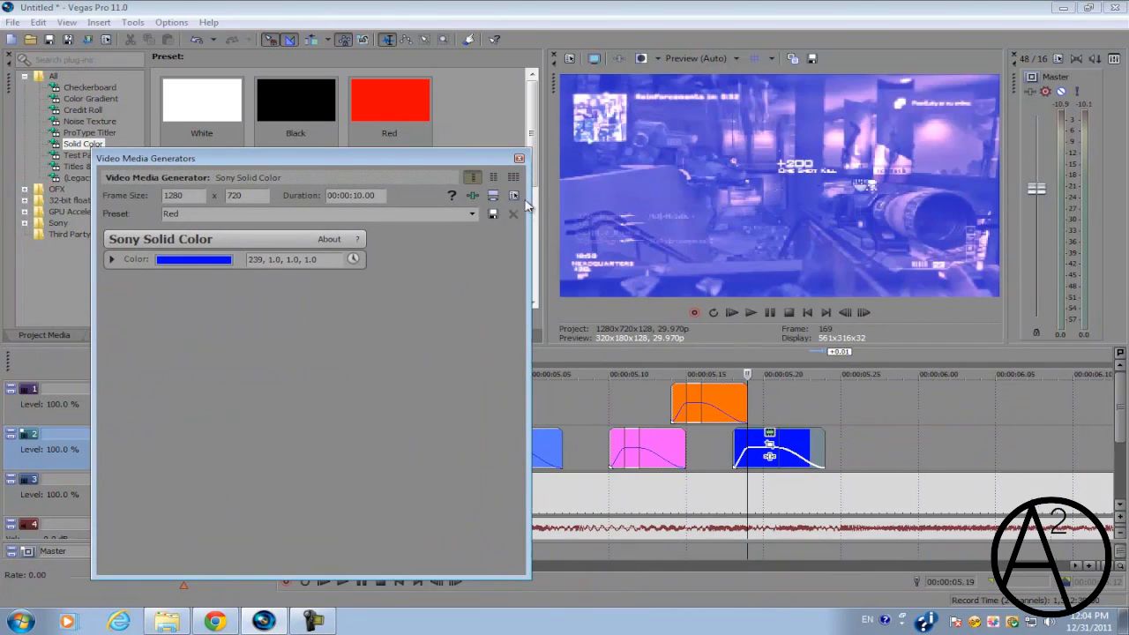
{"action": "left_click", "coordinate": [526, 163]}
- Paste another solid color event onto track 1, starting where the last blue event on track 2 ends
{"action": "scroll", "coordinate": [675, 461], "scroll_direction": "down", "scroll_amount": 2}
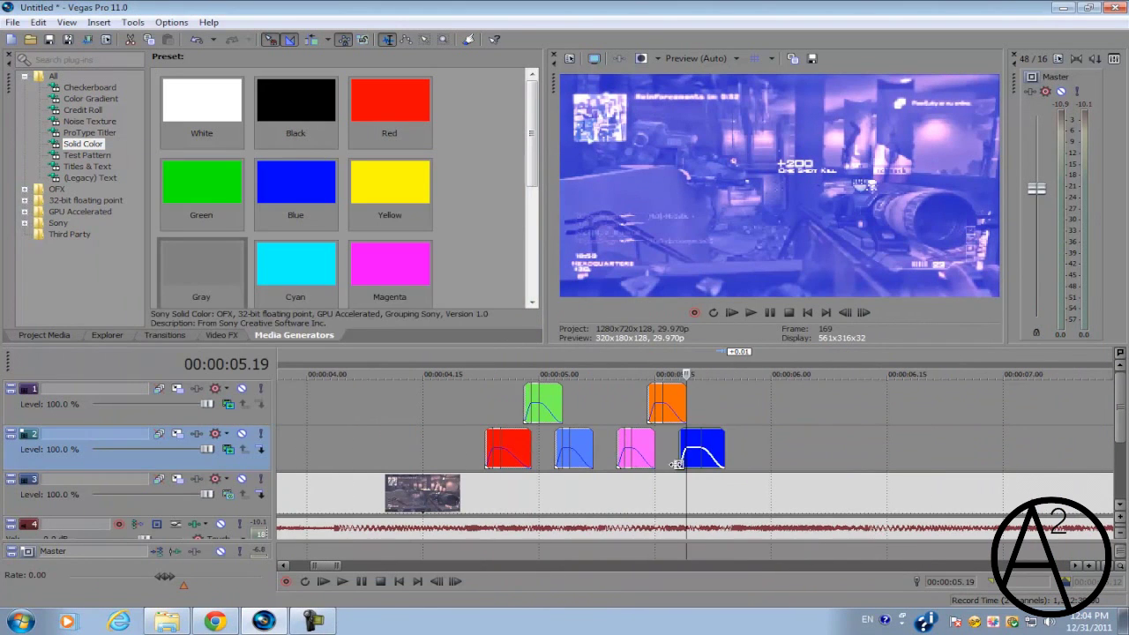
{"action": "left_click_drag", "start_coordinate": [700, 441], "coordinate": [695, 439]}
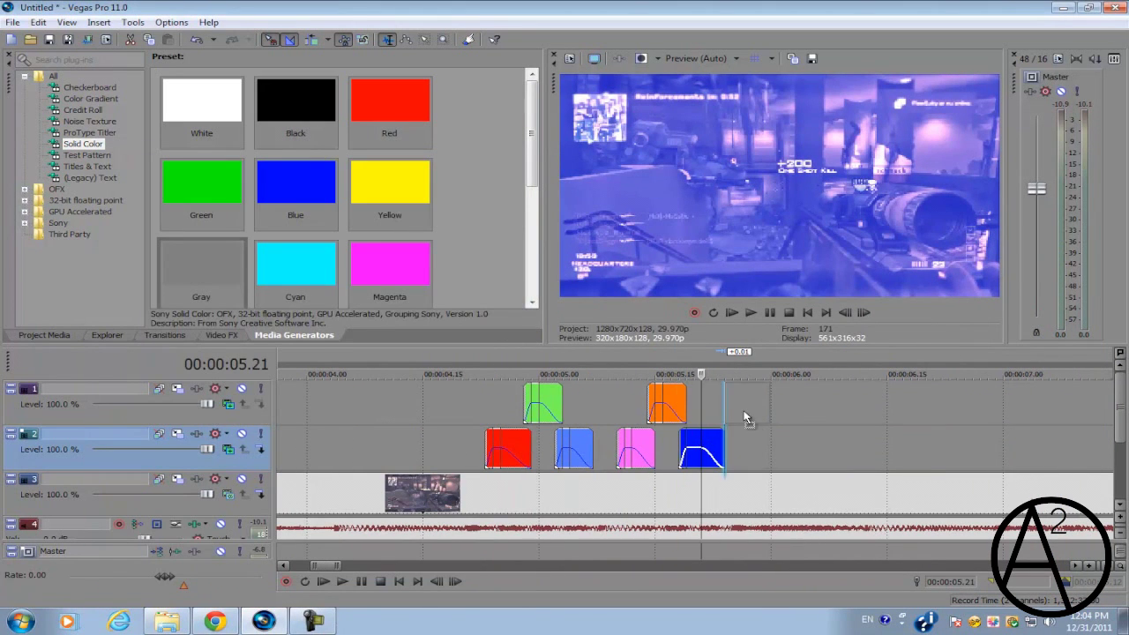
{"action": "key", "text": "ctrl+v"}
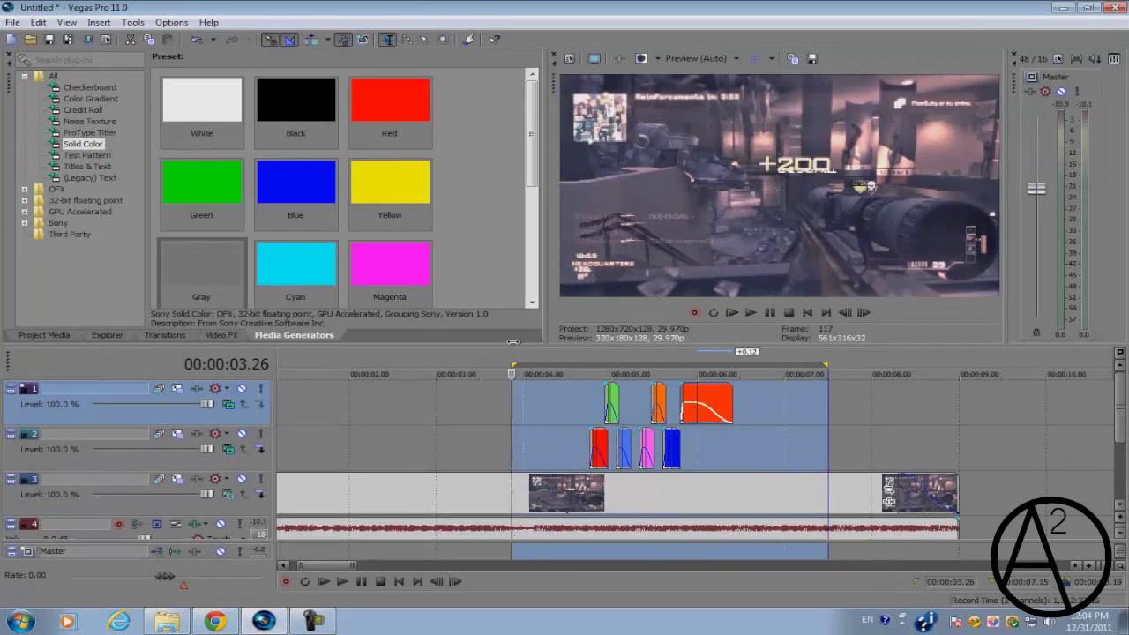
- Start the loop region at 00:00:04.00, play back the flash sequence, and examine the final orange-red event on track 1
{"action": "left_click_drag", "start_coordinate": [513, 342], "coordinate": [525, 346]}
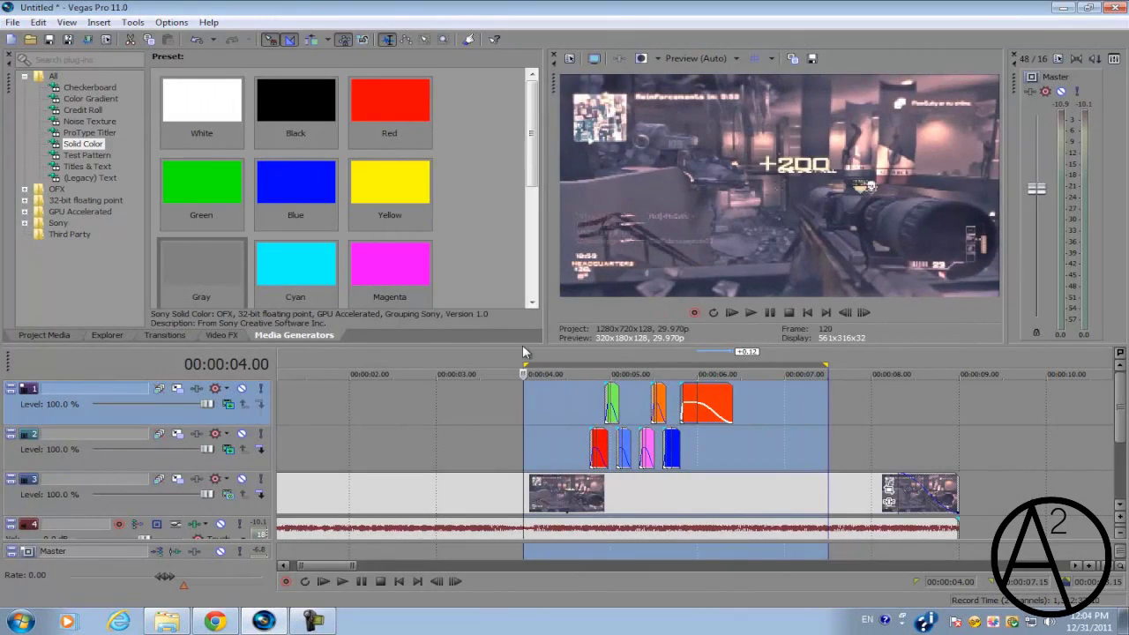
{"action": "left_click", "coordinate": [533, 404]}
{"action": "key", "text": "space"}
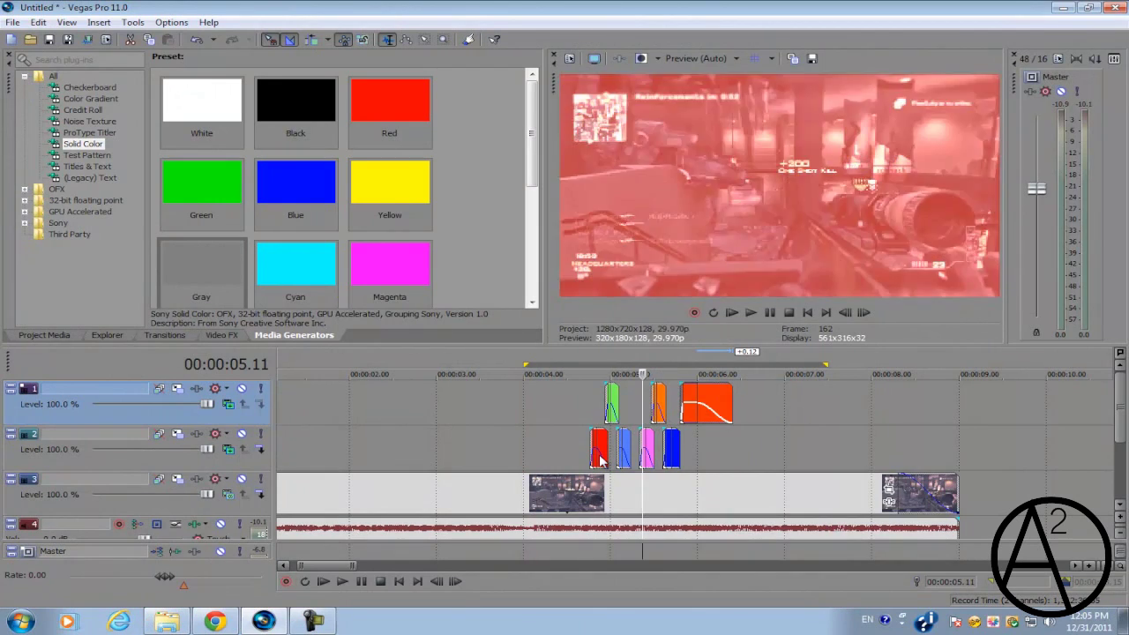
{"action": "key", "text": "space"}
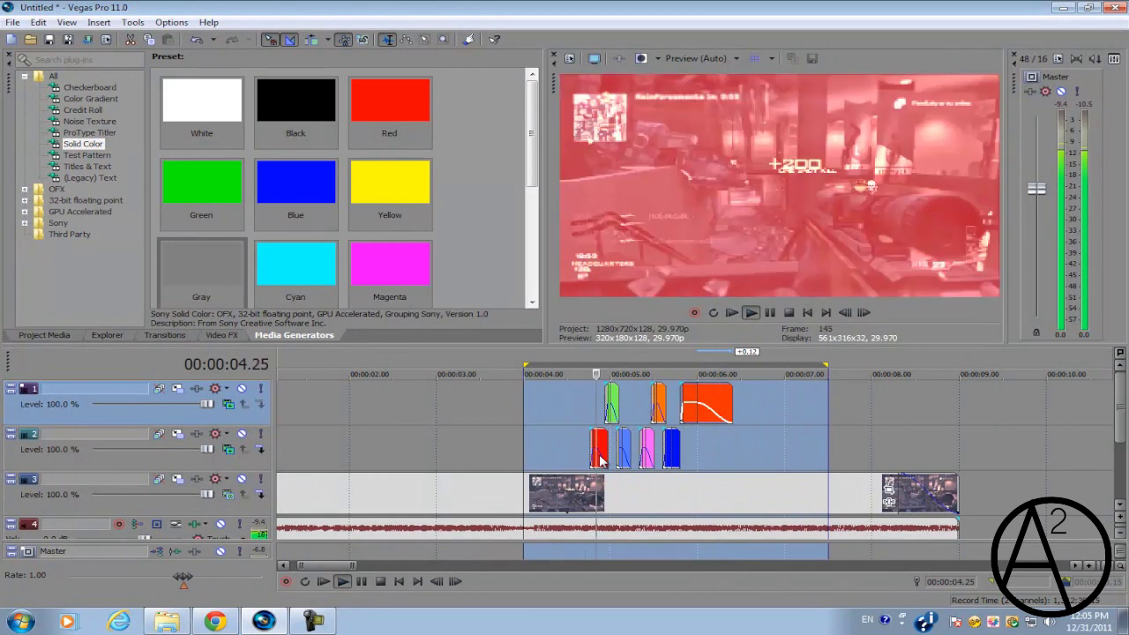
{"action": "left_click", "coordinate": [737, 403]}
{"action": "key", "text": "space"}
{"action": "scroll", "coordinate": [675, 425], "scroll_direction": "up", "scroll_amount": 3}
{"action": "scroll", "coordinate": [612, 421], "scroll_direction": "down", "scroll_amount": 2}
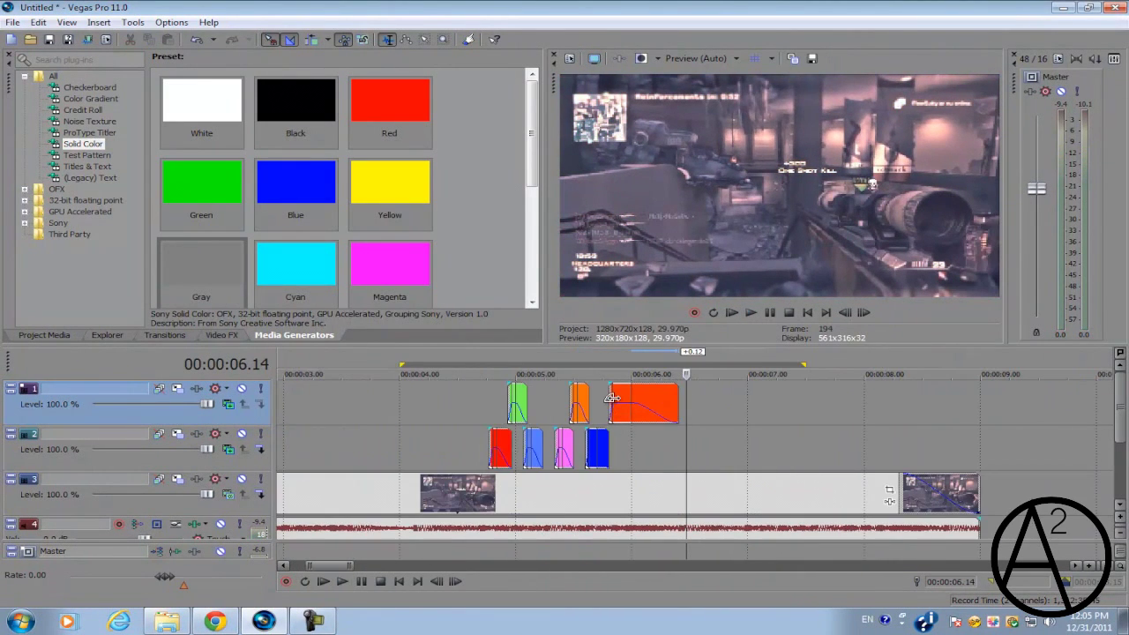
{"action": "left_click", "coordinate": [611, 399]}
{"action": "scroll", "coordinate": [611, 398], "scroll_direction": "up", "scroll_amount": 2}
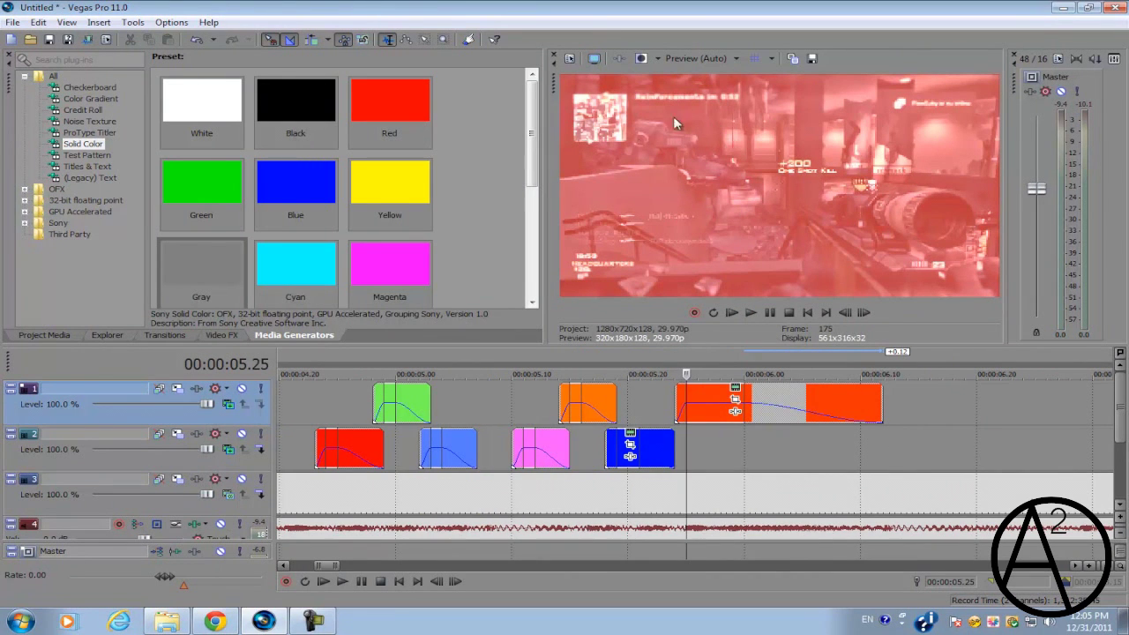
- Apply the Soft Contrast video effect with the Soft Moderate Contrast preset to track 2, previewing the red flash at 00:00:04.24
{"action": "left_click", "coordinate": [216, 335]}
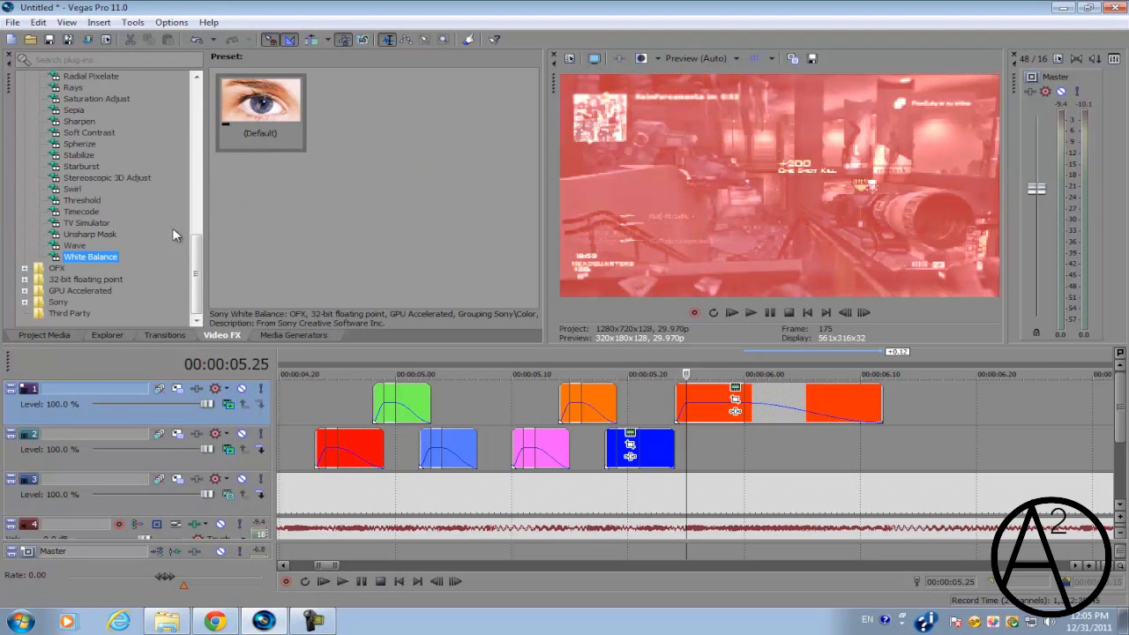
{"action": "left_click", "coordinate": [100, 132]}
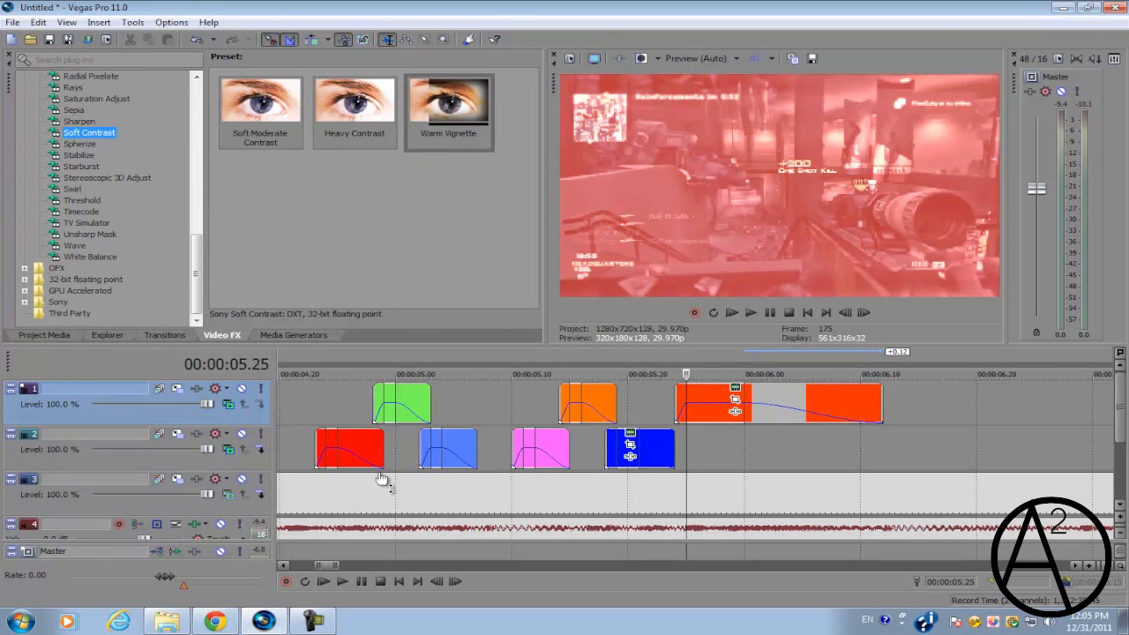
{"action": "left_click", "coordinate": [325, 441]}
{"action": "scroll", "coordinate": [335, 459], "scroll_direction": "up", "scroll_amount": 3}
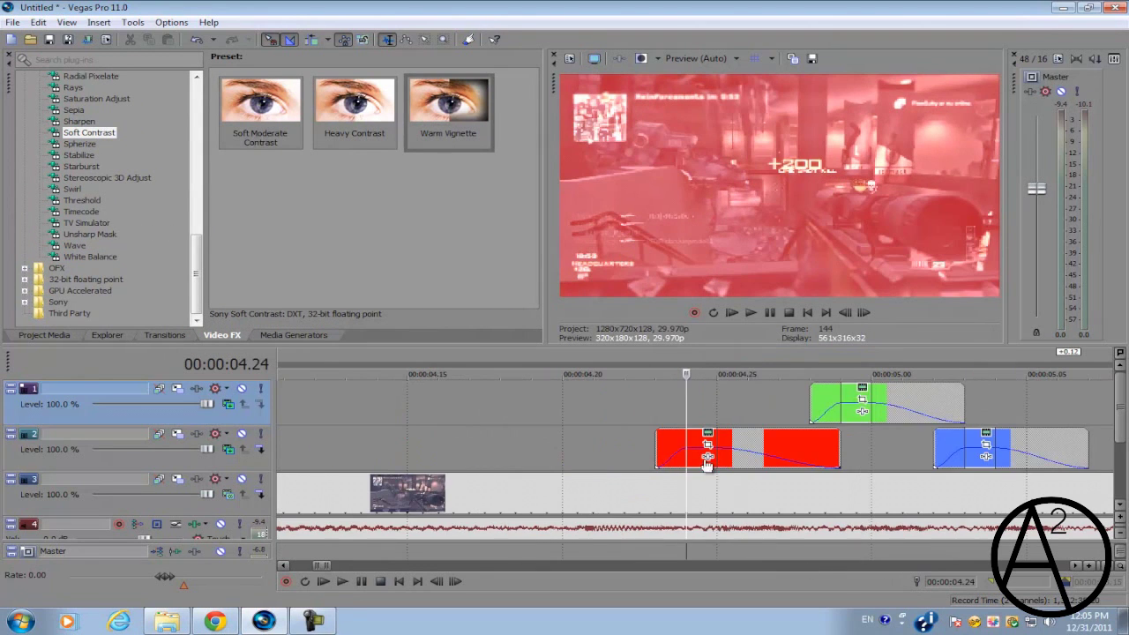
{"action": "scroll", "coordinate": [708, 463], "scroll_direction": "down", "scroll_amount": 2}
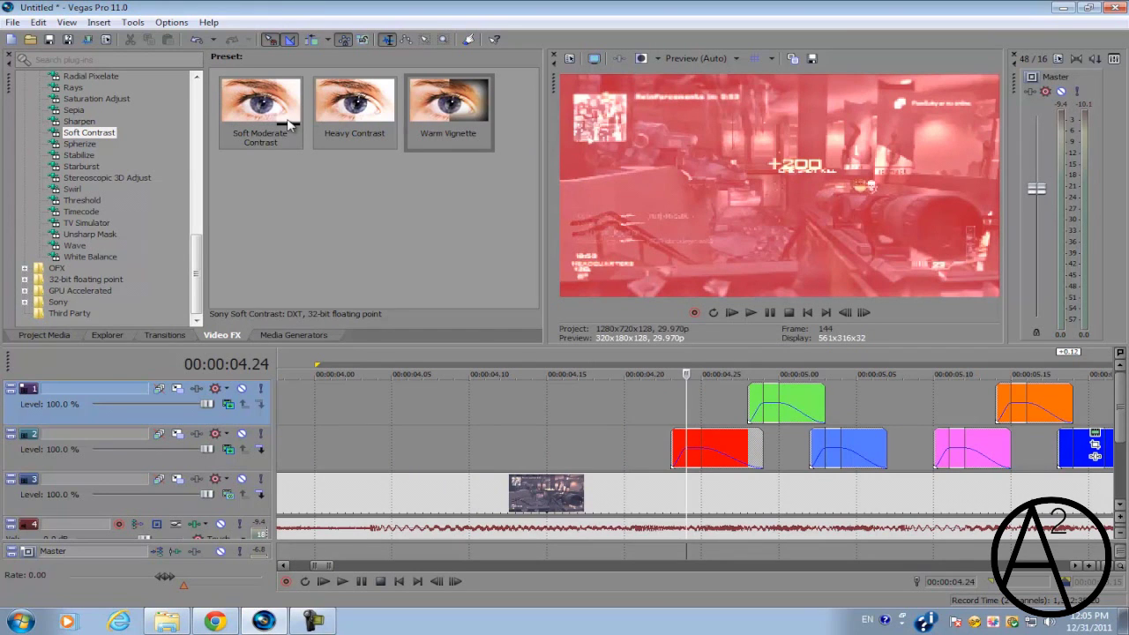
{"action": "left_click_drag", "start_coordinate": [288, 126], "coordinate": [339, 176]}
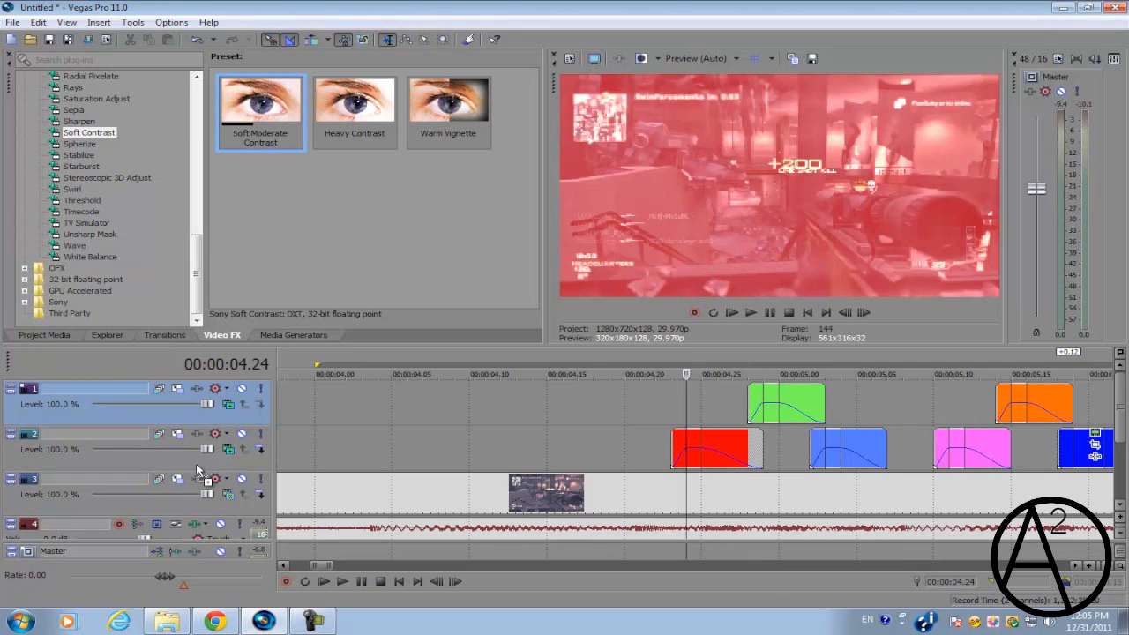
{"action": "left_click_drag", "start_coordinate": [196, 467], "coordinate": [196, 468]}
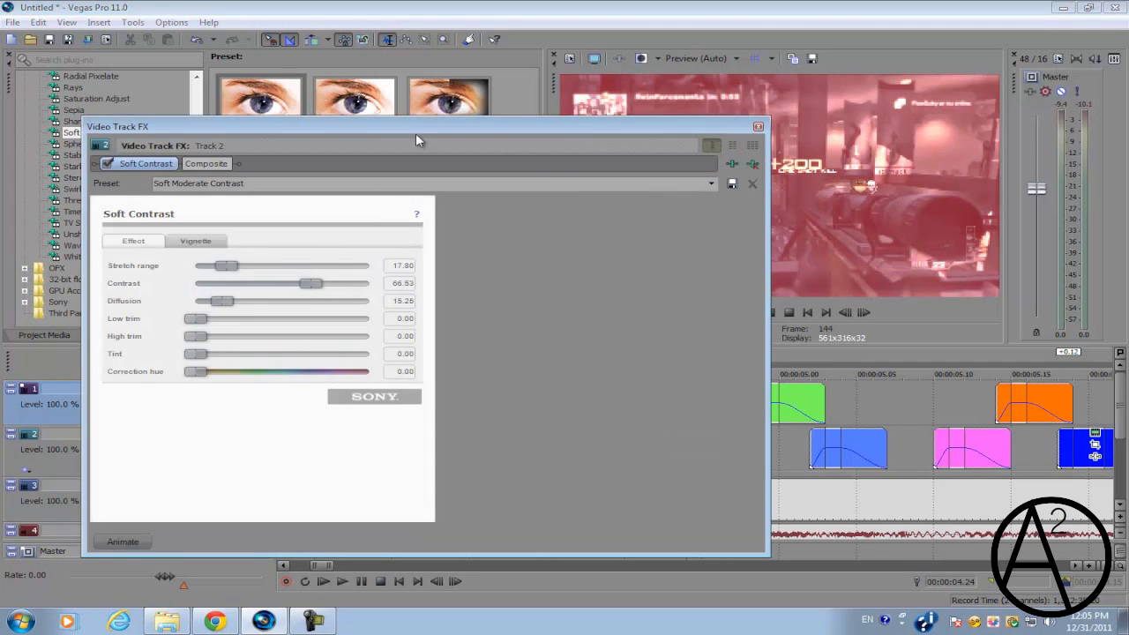
- Set track 2's Soft Contrast stretch range to 100, contrast to 49.33 and diffusion to 100
{"action": "left_click", "coordinate": [759, 125]}
{"action": "left_click_drag", "start_coordinate": [507, 120], "coordinate": [440, 157]}
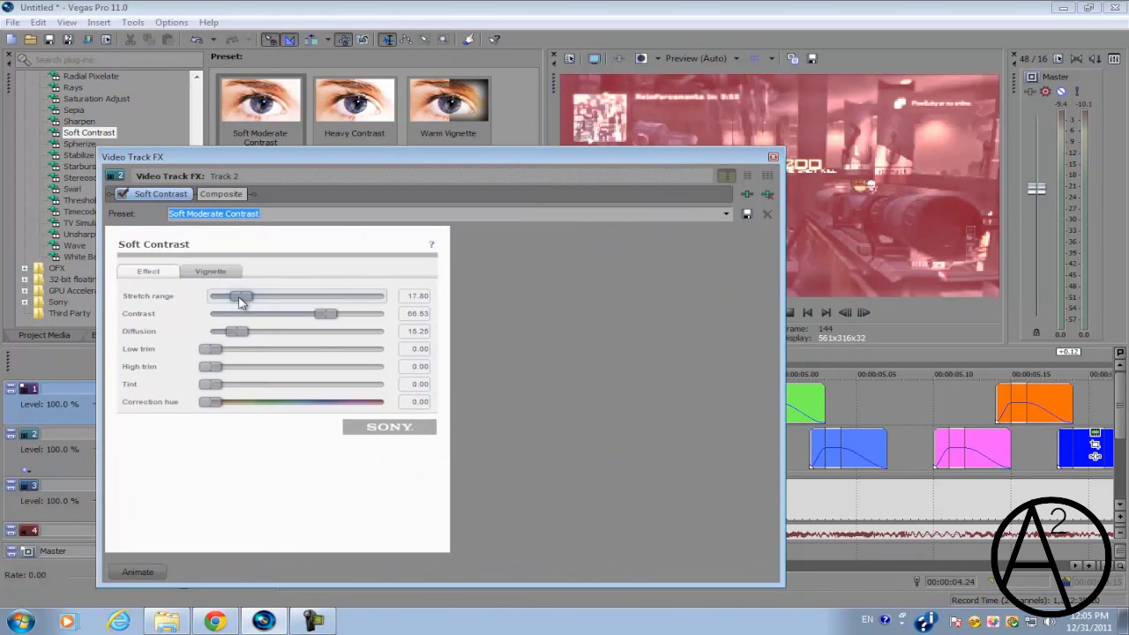
{"action": "left_click_drag", "start_coordinate": [240, 298], "coordinate": [429, 314]}
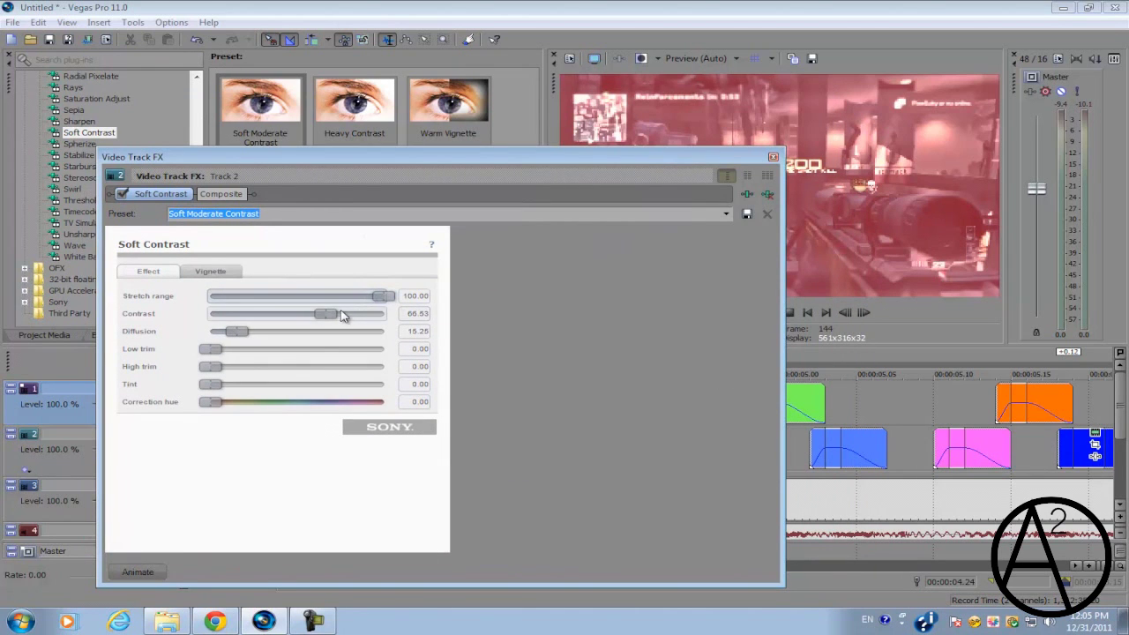
{"action": "left_click_drag", "start_coordinate": [234, 331], "coordinate": [298, 331]}
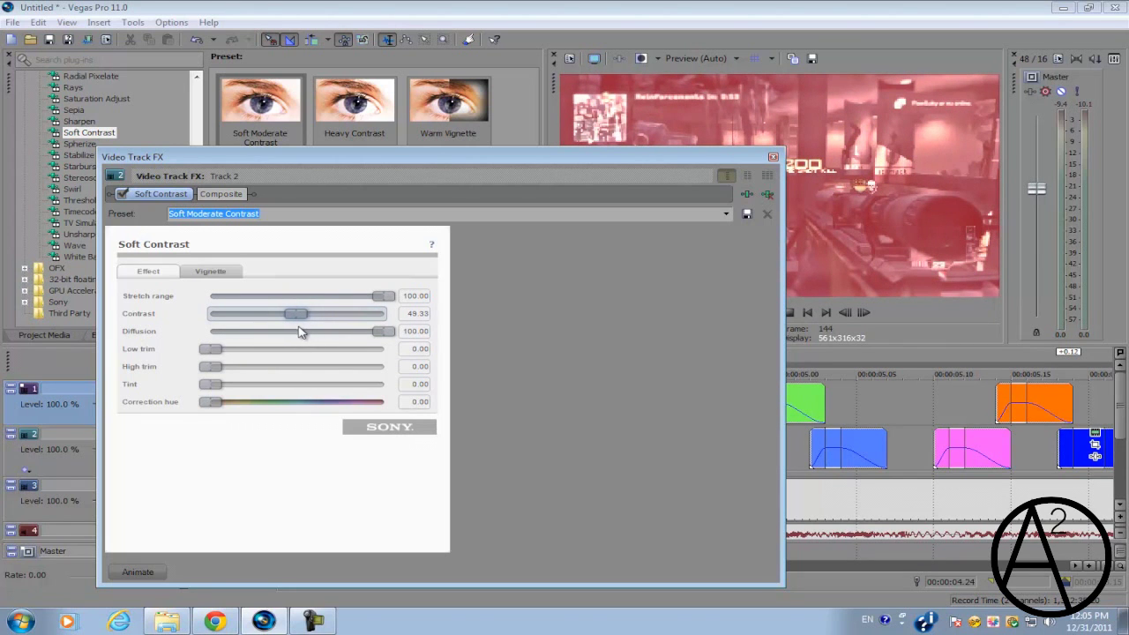
- Give track 2's Soft Contrast vignette a softness of 50, a Black exterior effect and a strength of 51.66
{"action": "left_click", "coordinate": [209, 271]}
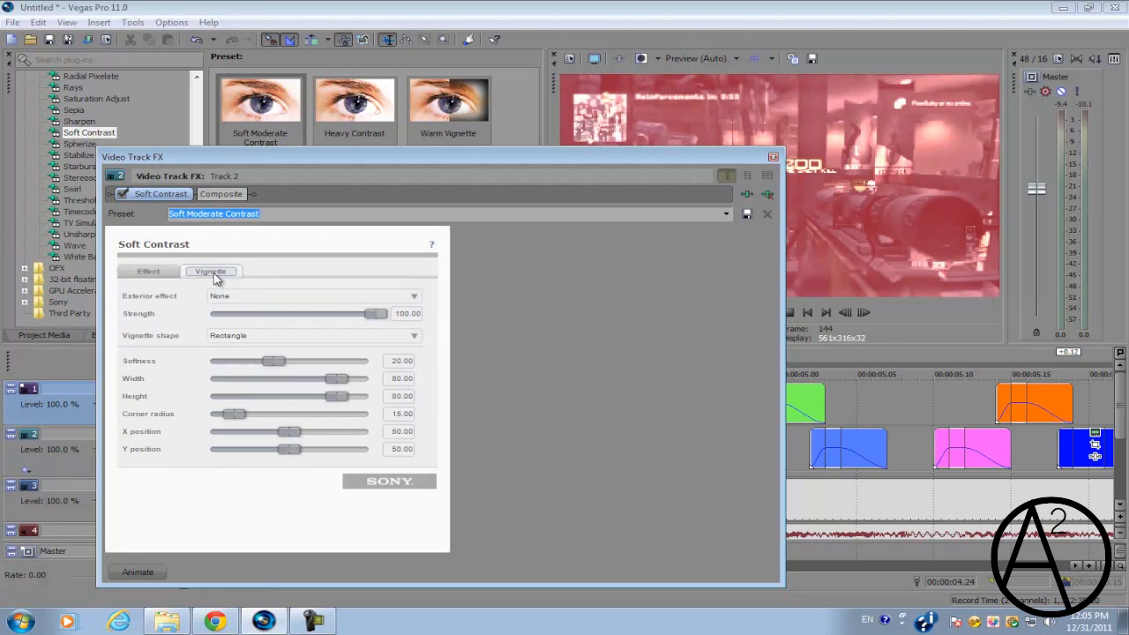
{"action": "left_click_drag", "start_coordinate": [273, 361], "coordinate": [367, 360]}
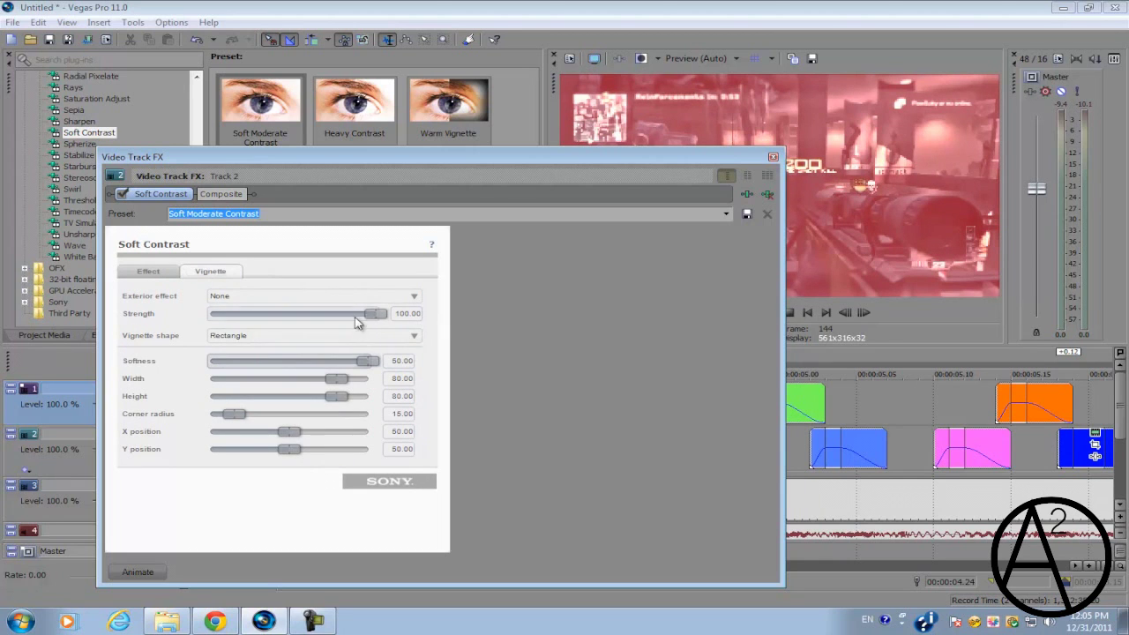
{"action": "left_click", "coordinate": [363, 297]}
{"action": "left_click", "coordinate": [358, 322]}
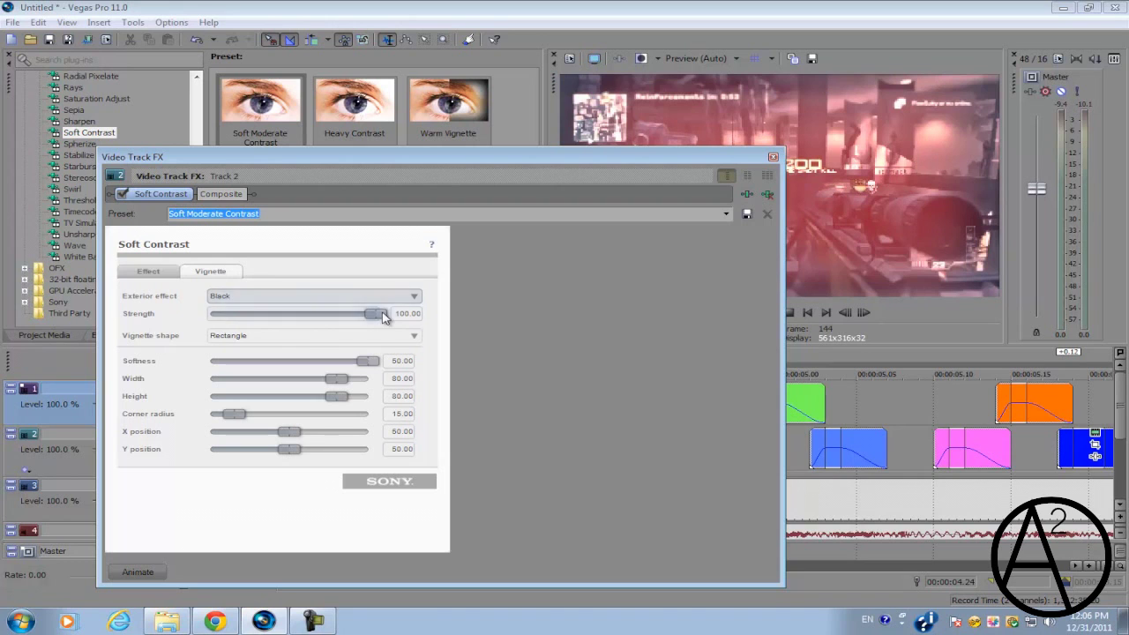
{"action": "left_click_drag", "start_coordinate": [377, 315], "coordinate": [313, 334]}
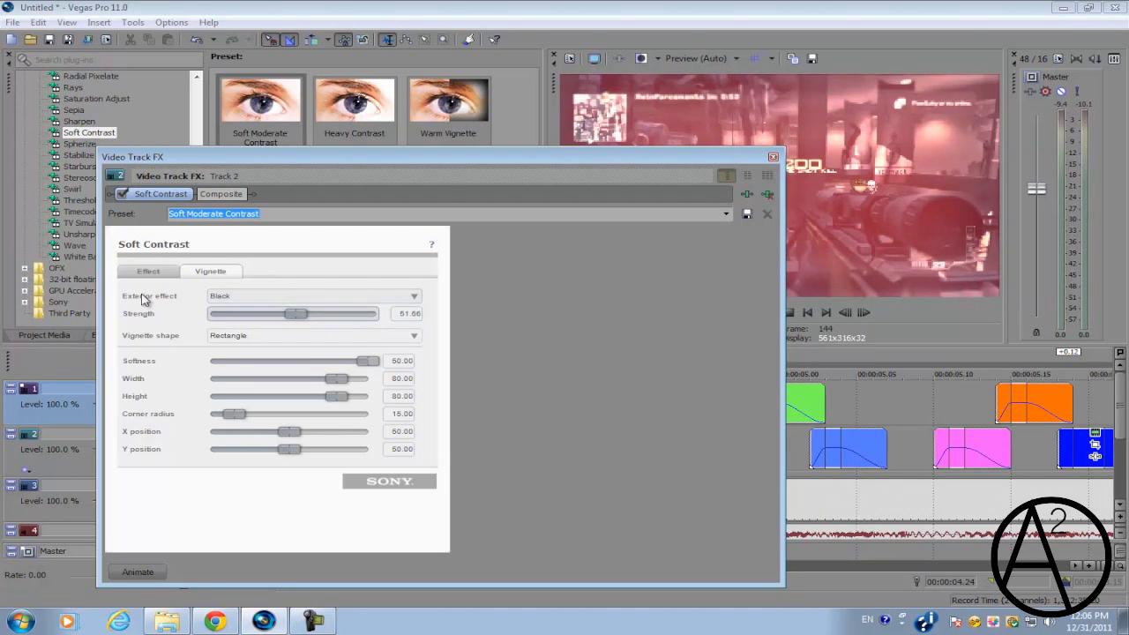
{"action": "left_click", "coordinate": [269, 300]}
{"action": "left_click", "coordinate": [298, 319]}
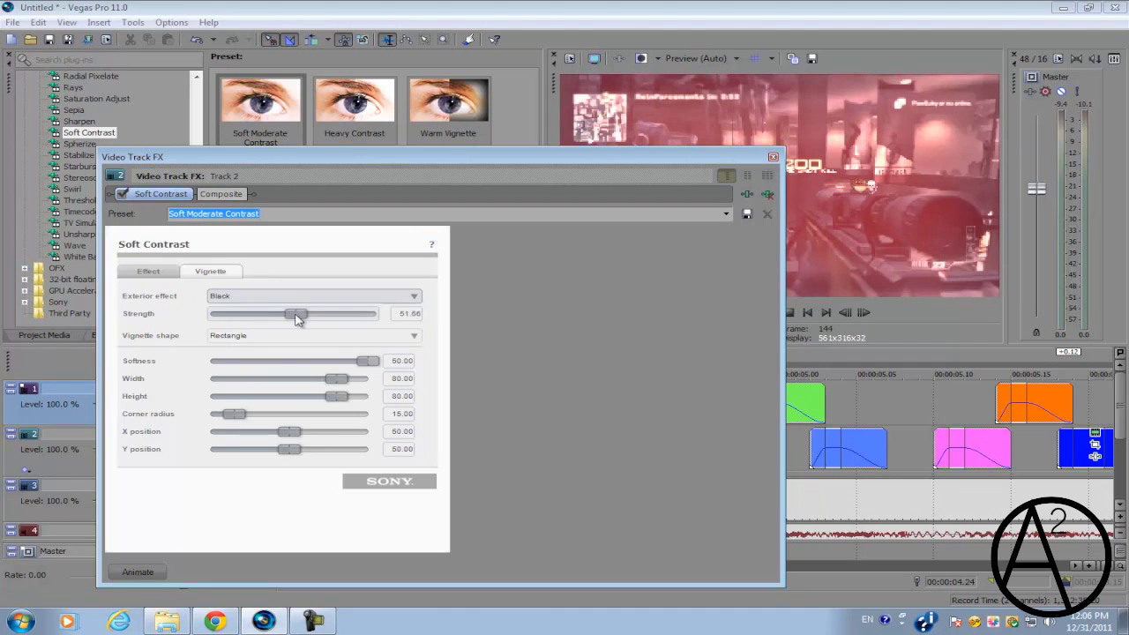
{"action": "left_click", "coordinate": [773, 158]}
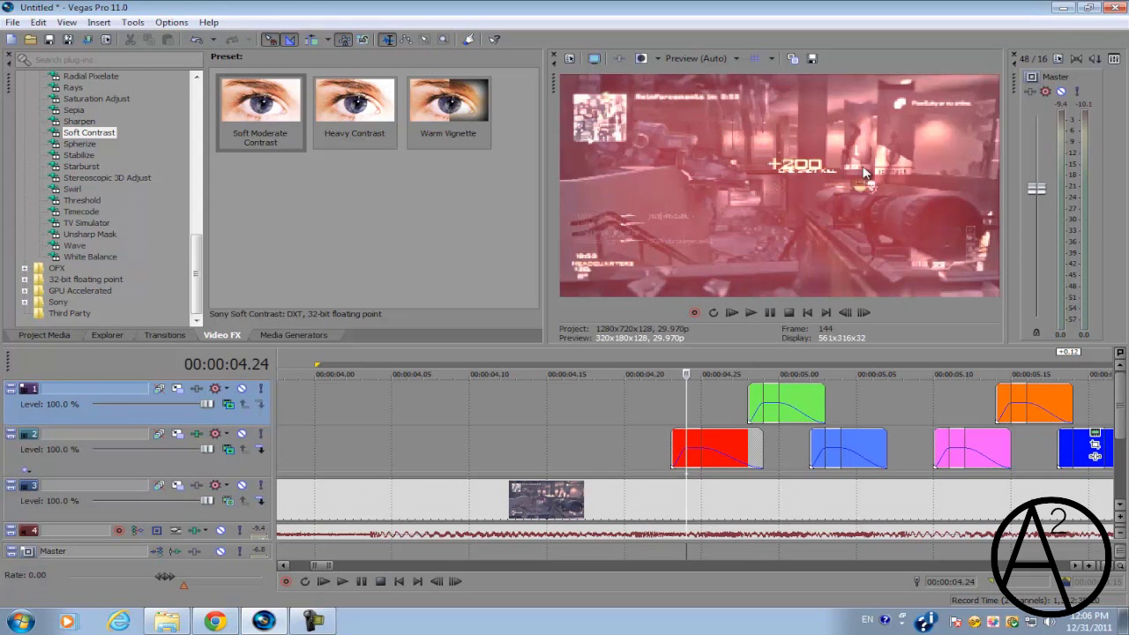
- Check the vignette on track 2's light blue event, and apply Soft Contrast to track 1 as well
{"action": "left_click", "coordinate": [825, 431]}
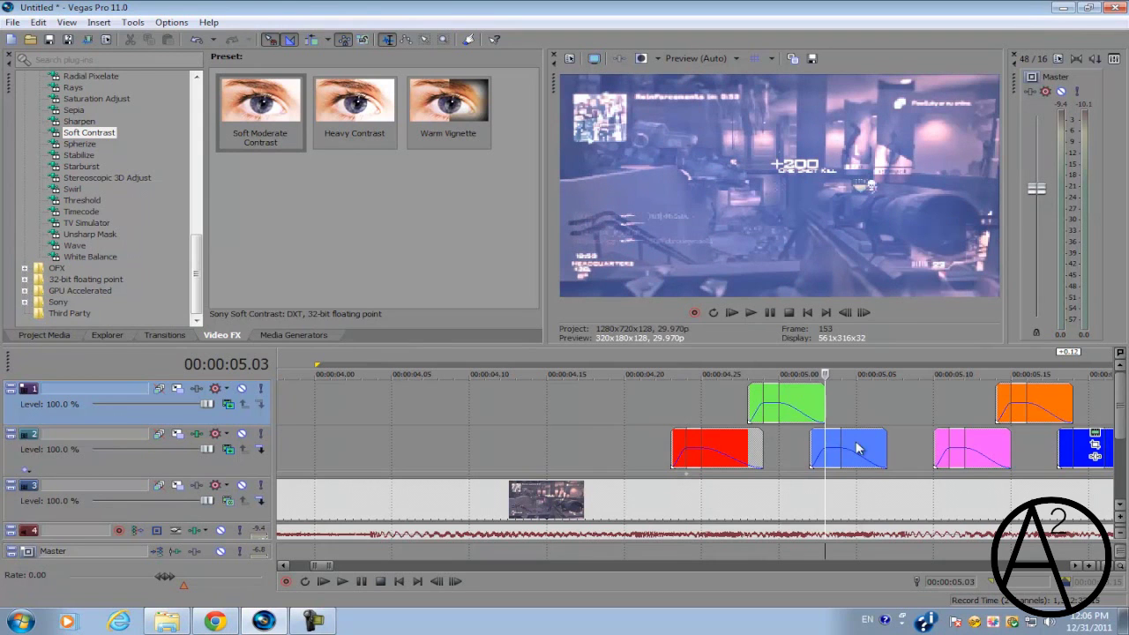
{"action": "left_click", "coordinate": [561, 452]}
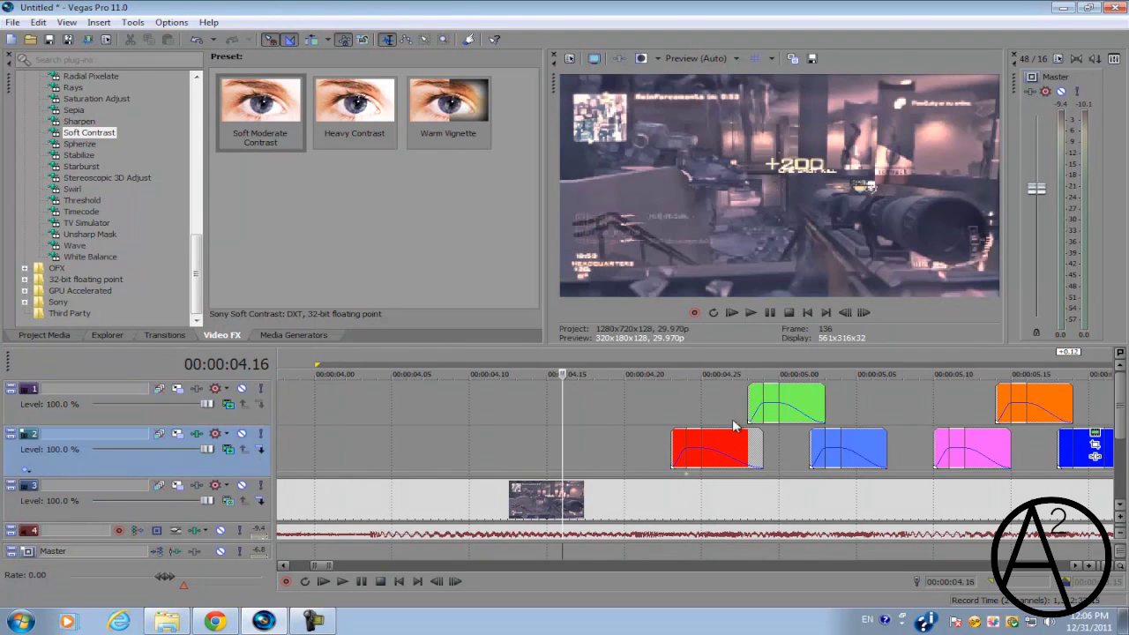
{"action": "left_click", "coordinate": [700, 399]}
{"action": "left_click_drag", "start_coordinate": [220, 101], "coordinate": [692, 396]}
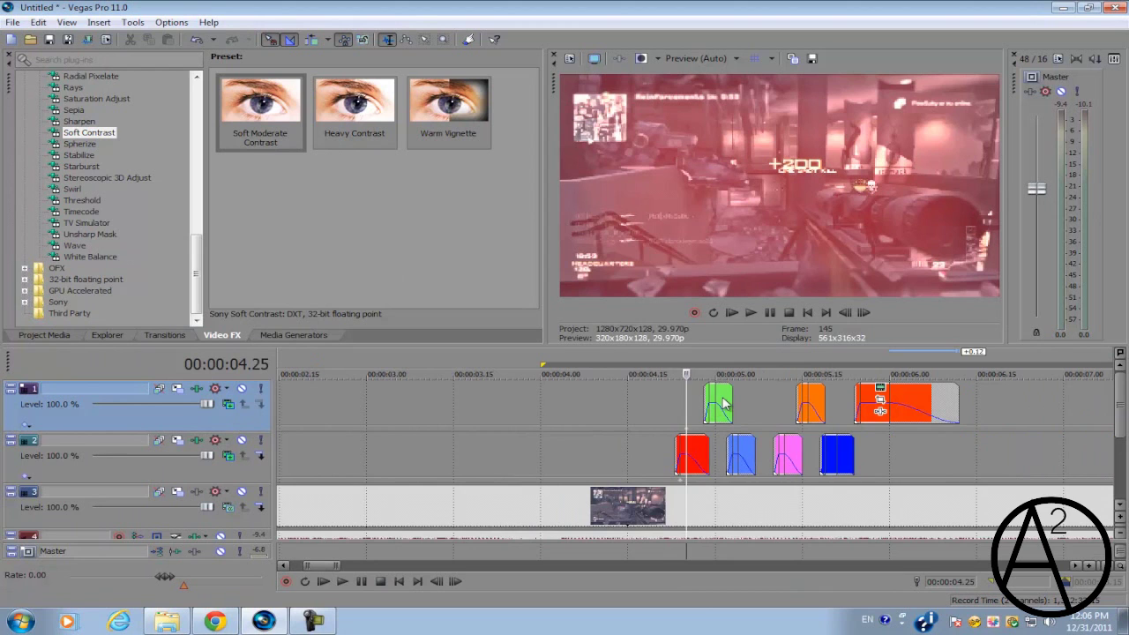
{"action": "scroll", "coordinate": [723, 404], "scroll_direction": "up", "scroll_amount": 4}
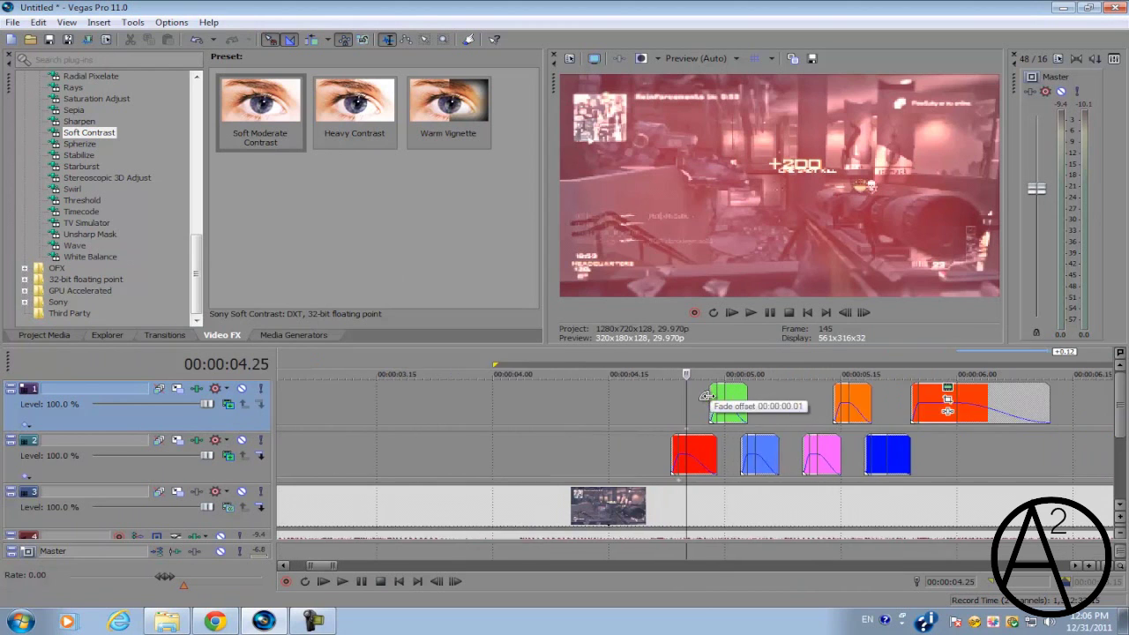
- Apply the TV Simulator effect with the Reset to None preset to track 2, with interlacing 0.356, scan phasing 0.204 and phosphorescence 0.13
{"action": "left_click", "coordinate": [86, 223]}
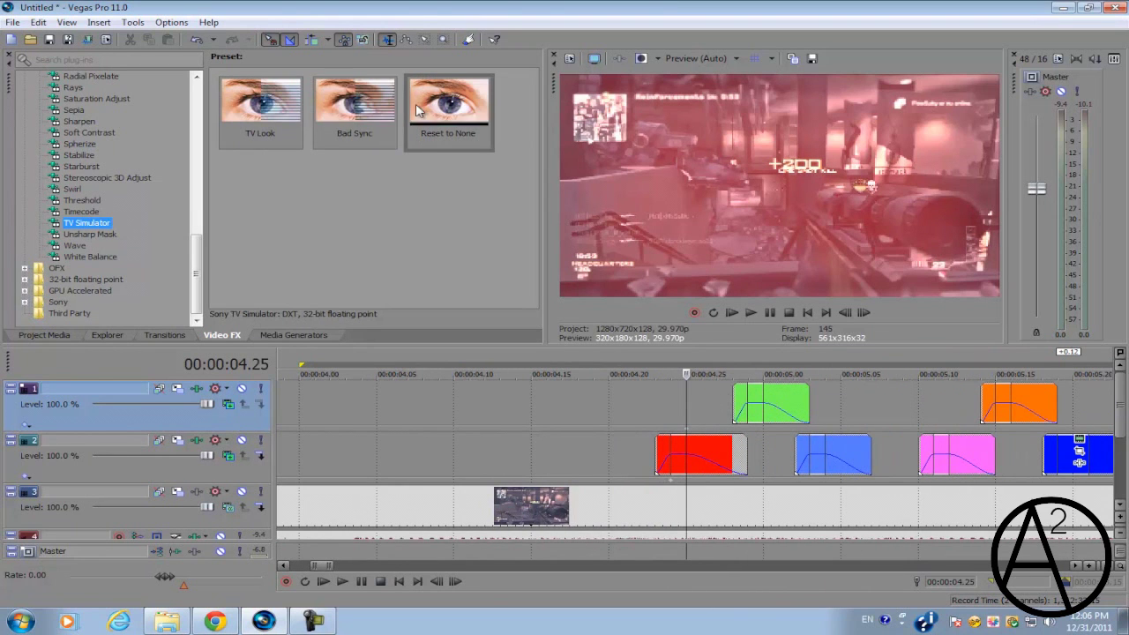
{"action": "left_click_drag", "start_coordinate": [427, 115], "coordinate": [502, 258]}
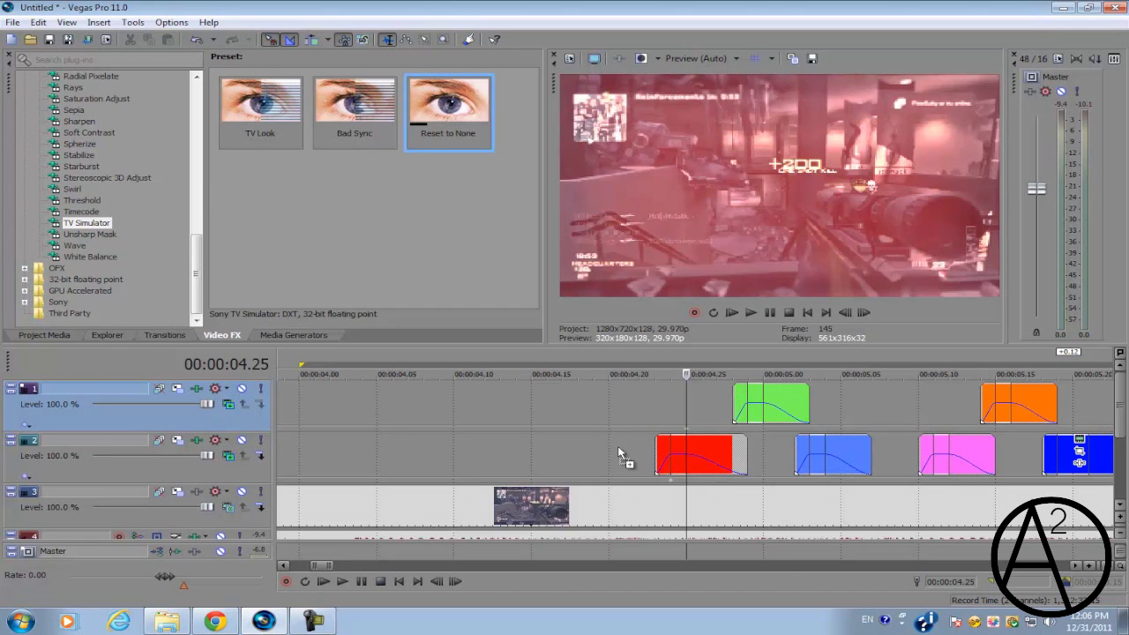
{"action": "left_click_drag", "start_coordinate": [620, 454], "coordinate": [621, 455]}
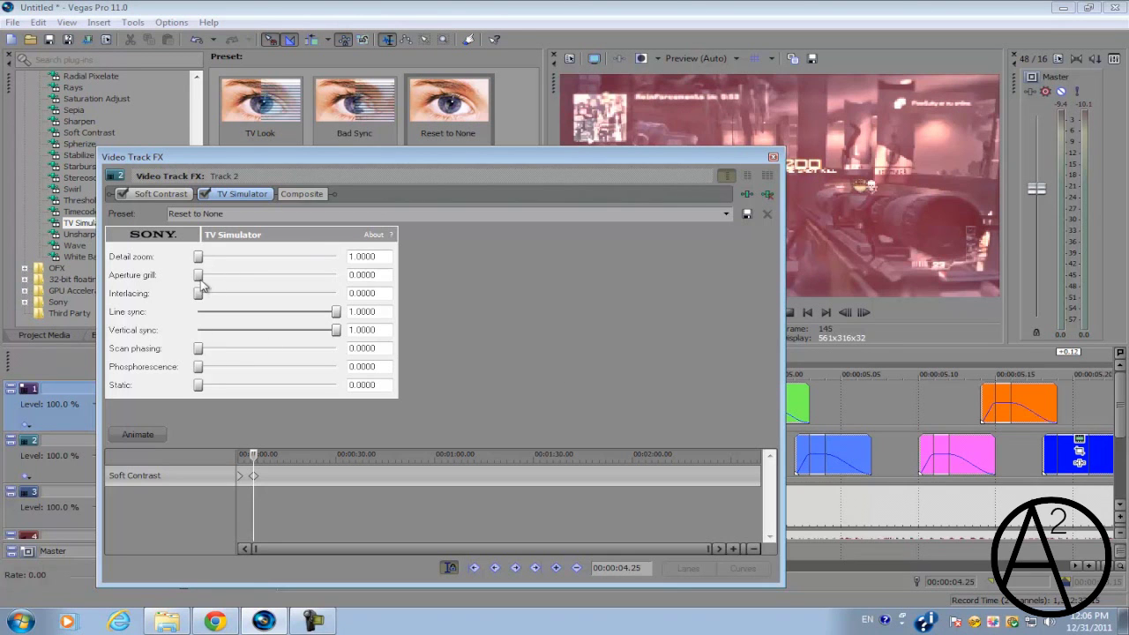
{"action": "left_click_drag", "start_coordinate": [198, 298], "coordinate": [240, 300]}
{"action": "left_click_drag", "start_coordinate": [198, 348], "coordinate": [226, 348]}
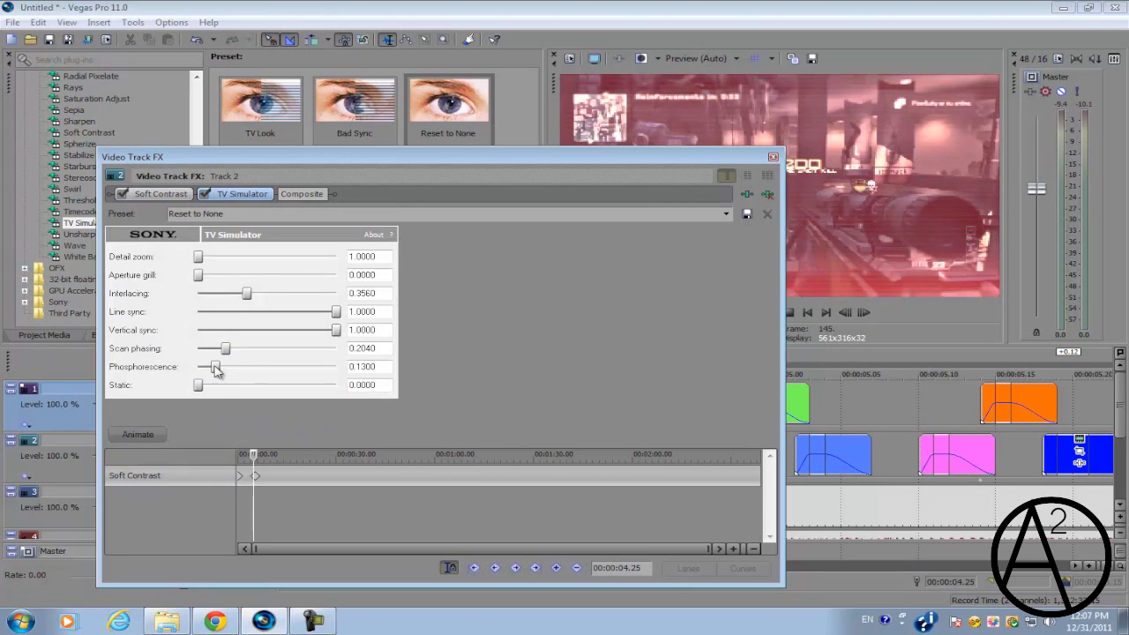
{"action": "left_click", "coordinate": [773, 156]}
- Play back the color flashes from just before track 2's red event to check the TV Simulator effect
{"action": "left_click", "coordinate": [652, 459]}
{"action": "key", "text": "space"}
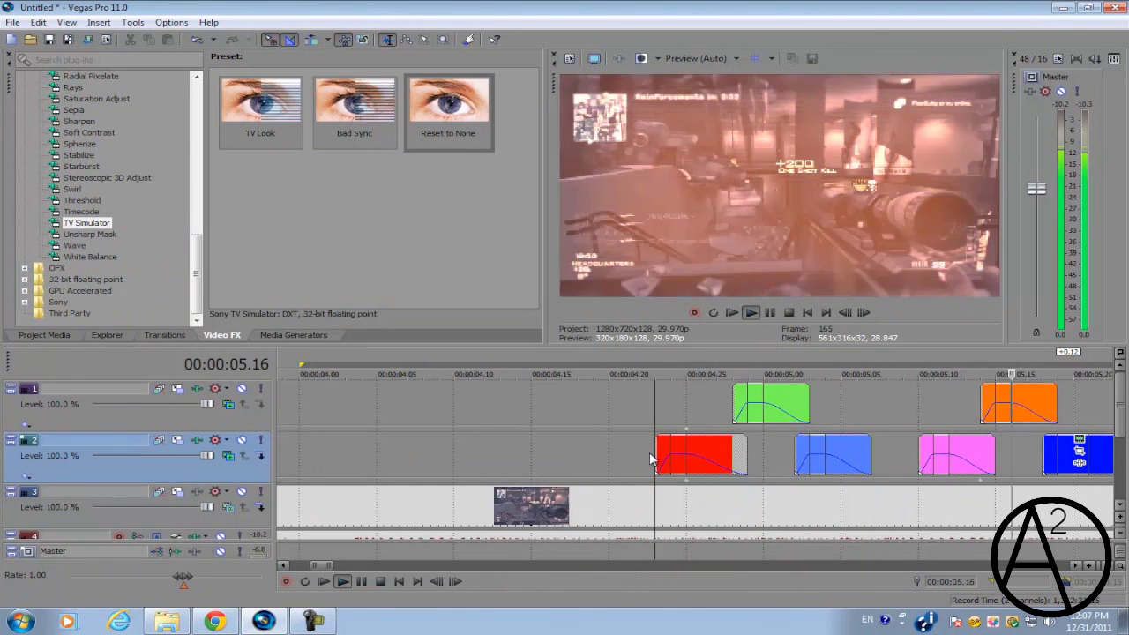
{"action": "key", "text": "space"}
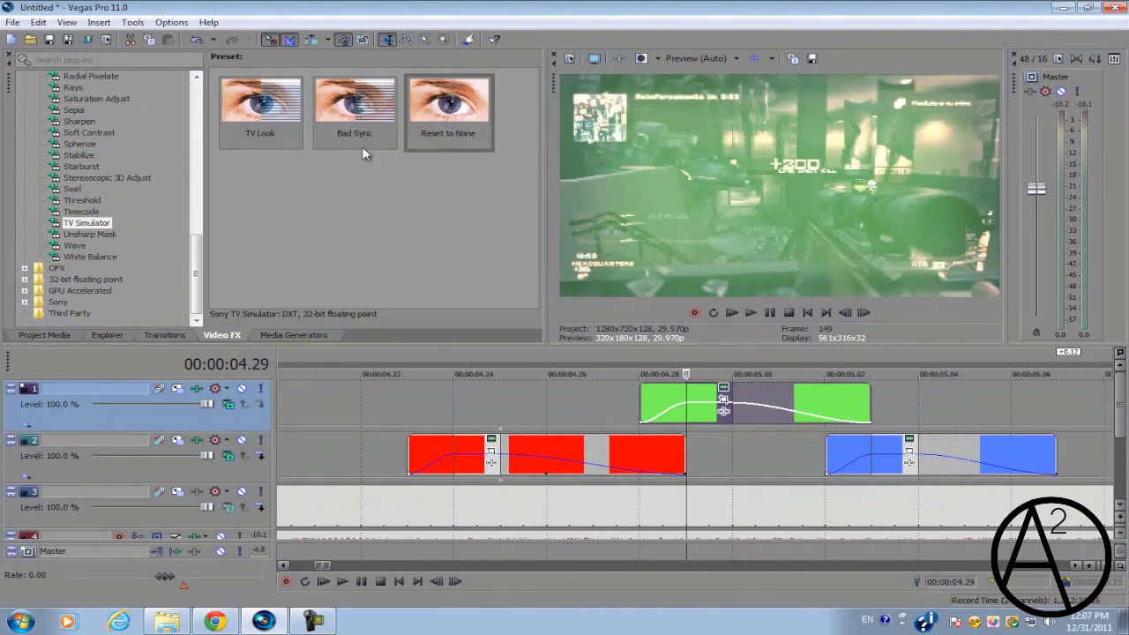
- Apply TV Simulator's Reset to None preset to track 1, with interlacing 0.392, scan phasing 0.544, phosphorescence 1 and static 0.044
{"action": "left_click_drag", "start_coordinate": [448, 112], "coordinate": [449, 232]}
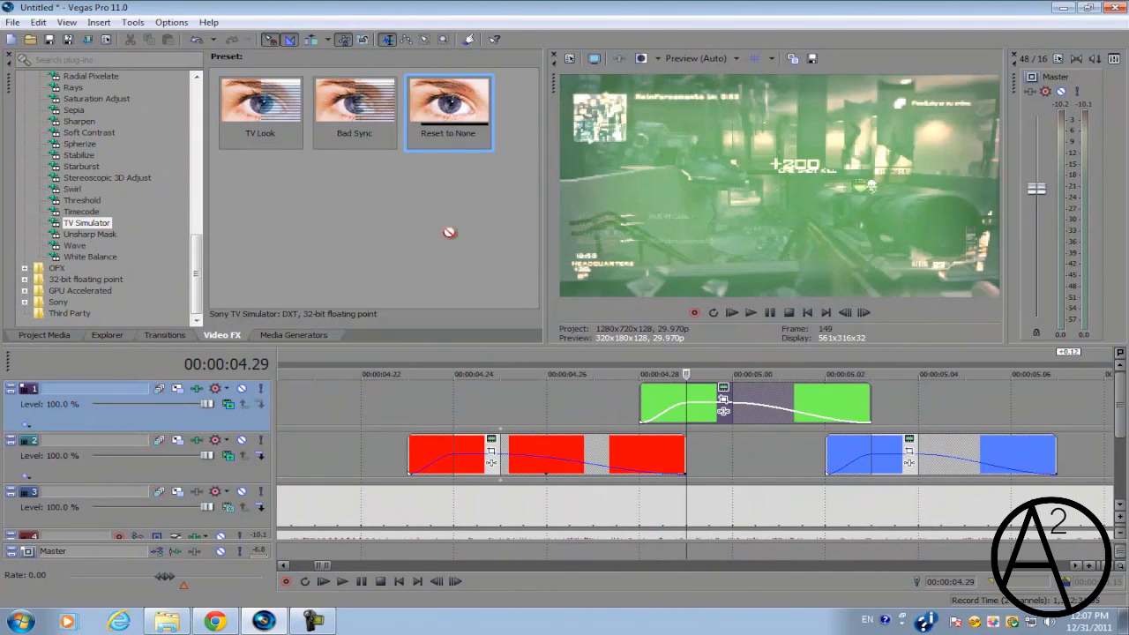
{"action": "left_click_drag", "start_coordinate": [541, 411], "coordinate": [542, 411]}
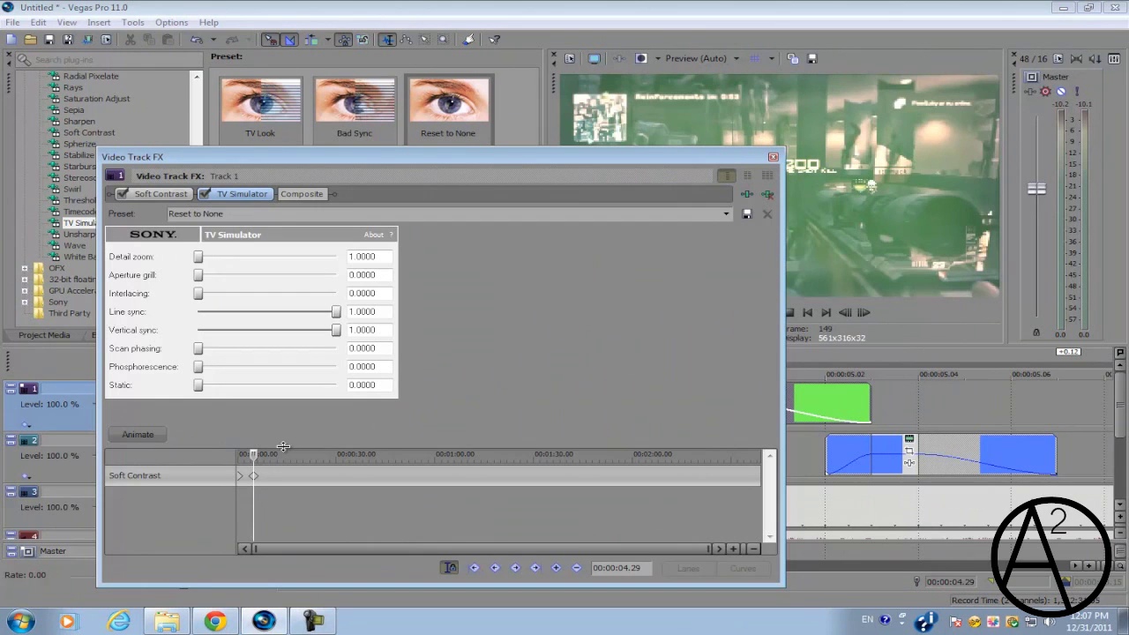
{"action": "left_click_drag", "start_coordinate": [198, 295], "coordinate": [251, 294]}
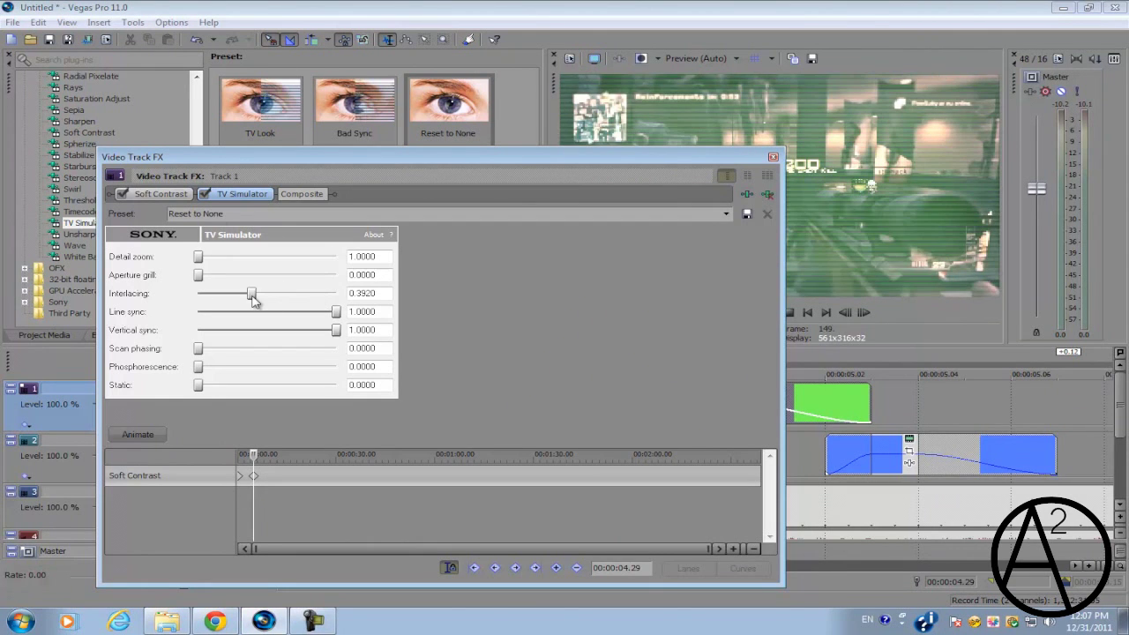
{"action": "left_click_drag", "start_coordinate": [198, 349], "coordinate": [351, 369]}
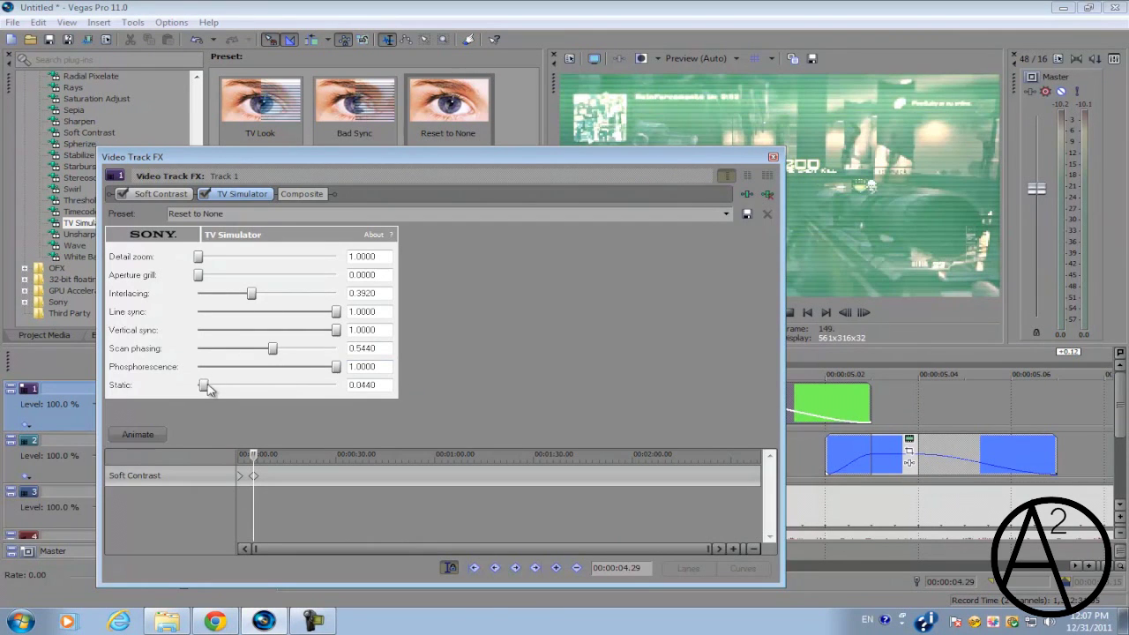
{"action": "left_click", "coordinate": [772, 156]}
- Mark a time selection around all the color events, ending at 00:00:06.22, and play it back
{"action": "scroll", "coordinate": [886, 357], "scroll_direction": "down", "scroll_amount": 5}
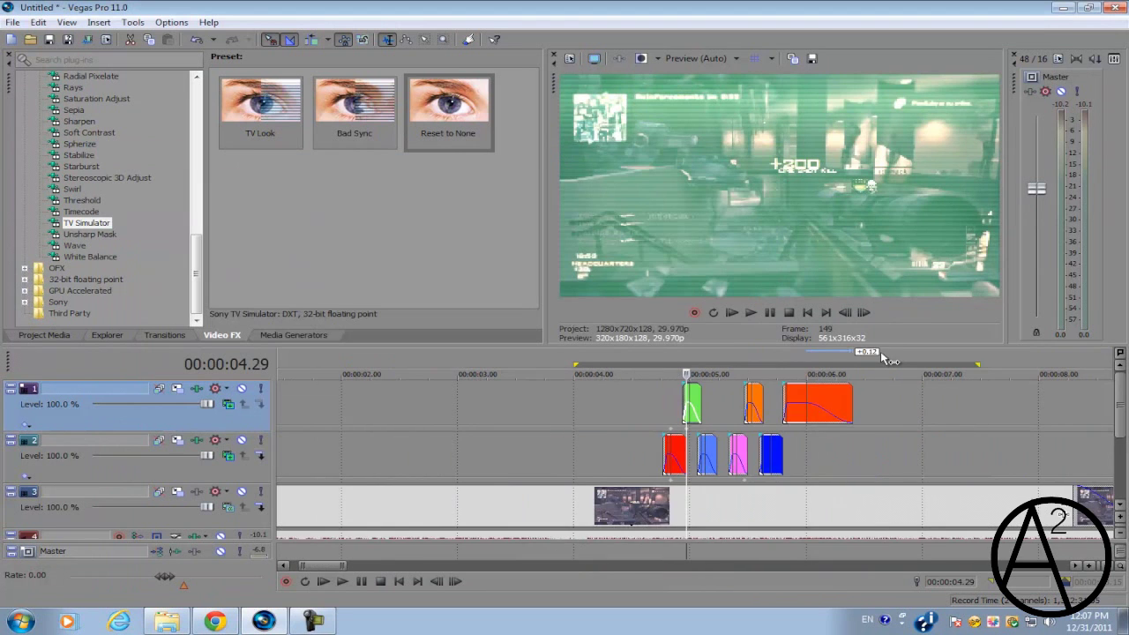
{"action": "left_click_drag", "start_coordinate": [880, 364], "coordinate": [631, 363]}
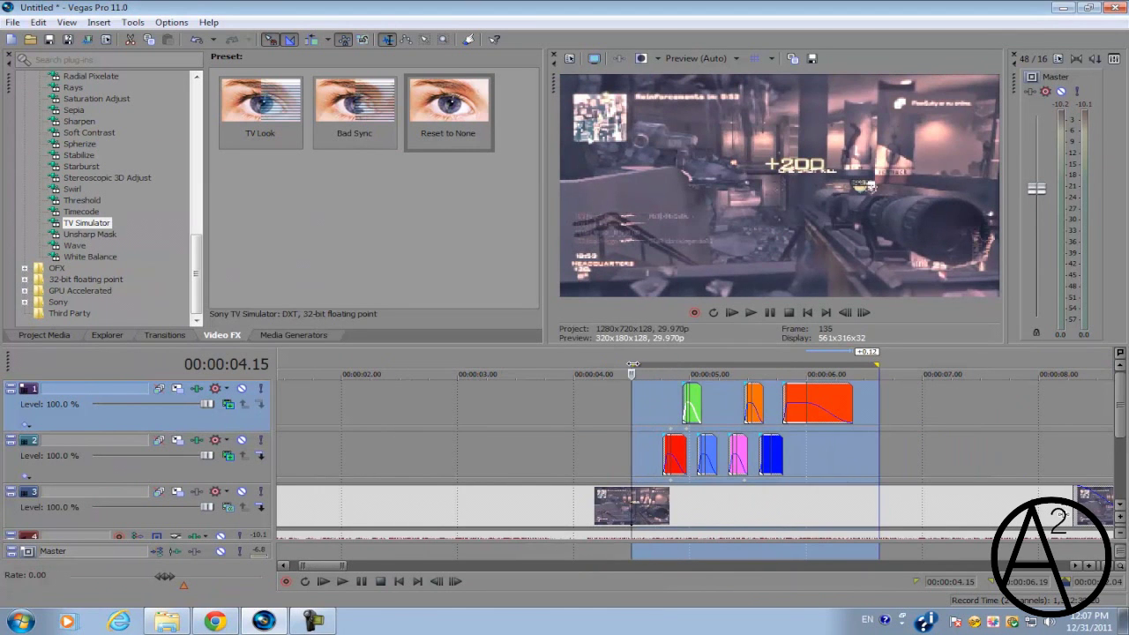
{"action": "left_click", "coordinate": [639, 420]}
{"action": "scroll", "coordinate": [882, 373], "scroll_direction": "up", "scroll_amount": 1}
{"action": "left_click_drag", "start_coordinate": [1074, 362], "coordinate": [694, 357]}
{"action": "key", "text": "space"}
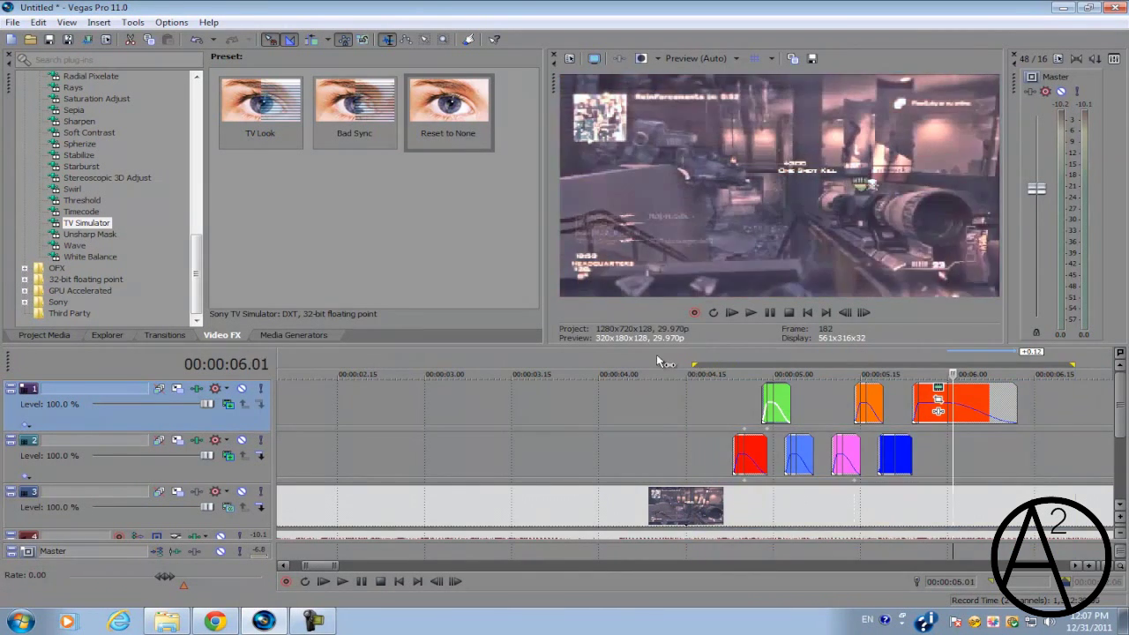
{"action": "key", "text": "space"}
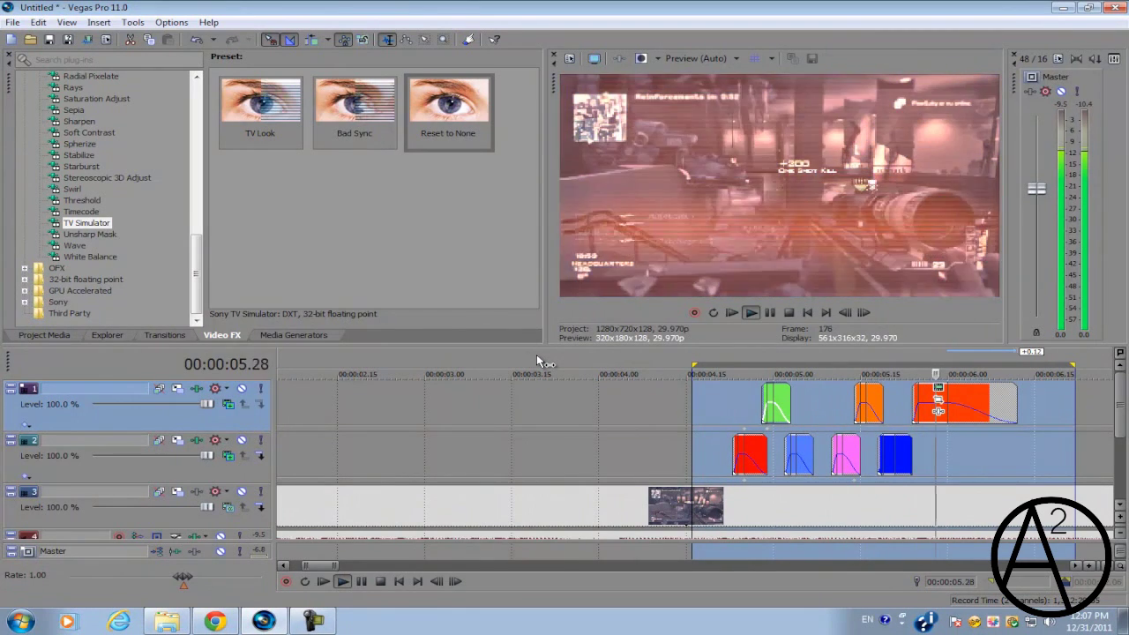
- Extend the selection's start to 00:00:03.27, play back the whole flash sequence, and place the cursor at 00:00:04.10
{"action": "left_click_drag", "start_coordinate": [693, 363], "coordinate": [581, 363]}
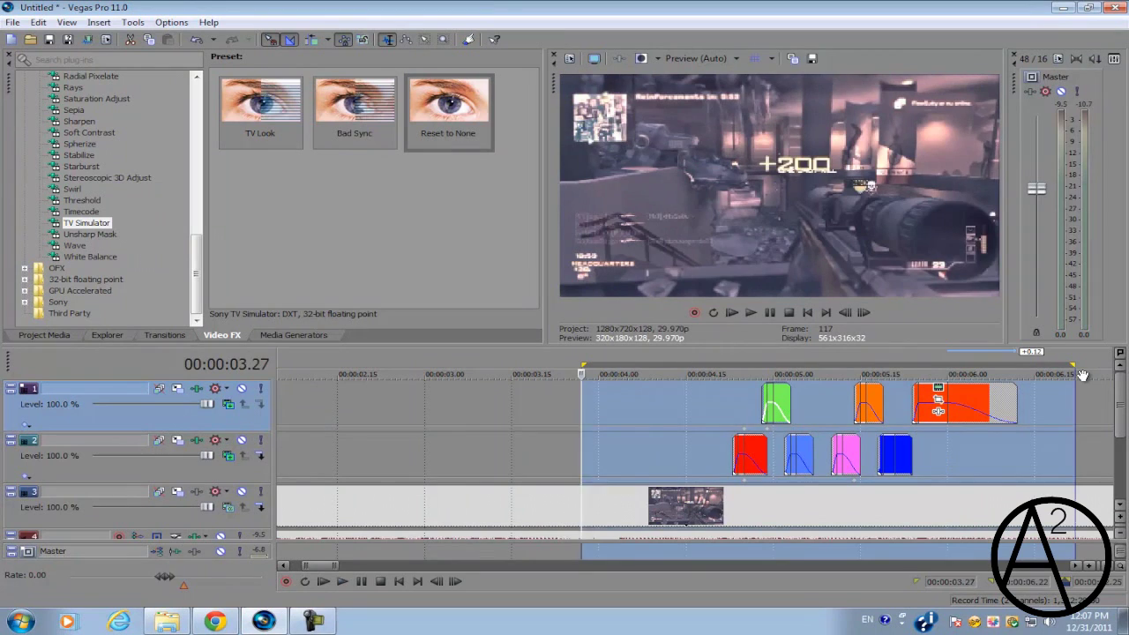
{"action": "key", "text": "space"}
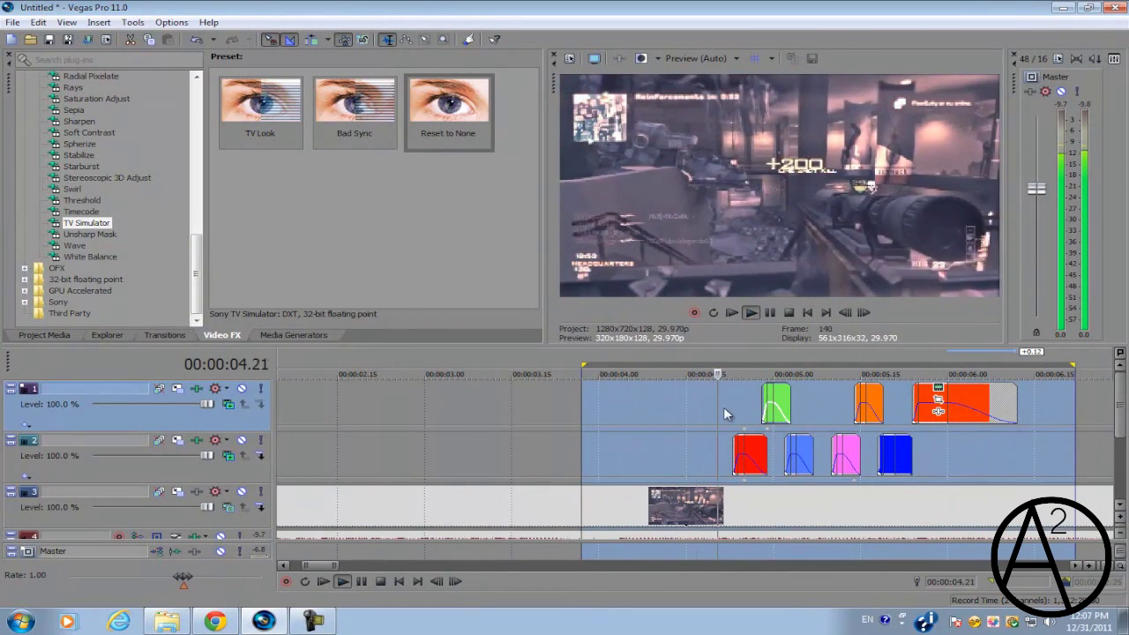
{"action": "scroll", "coordinate": [723, 408], "scroll_direction": "down", "scroll_amount": 1}
{"action": "left_click", "coordinate": [605, 403]}
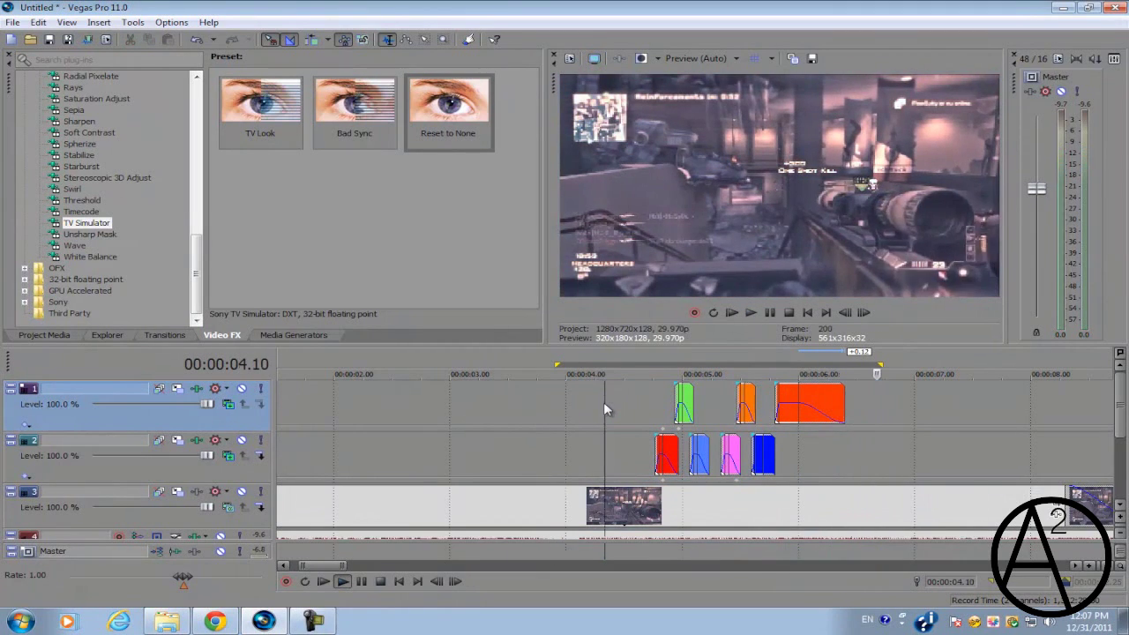
{"action": "key", "text": "space"}
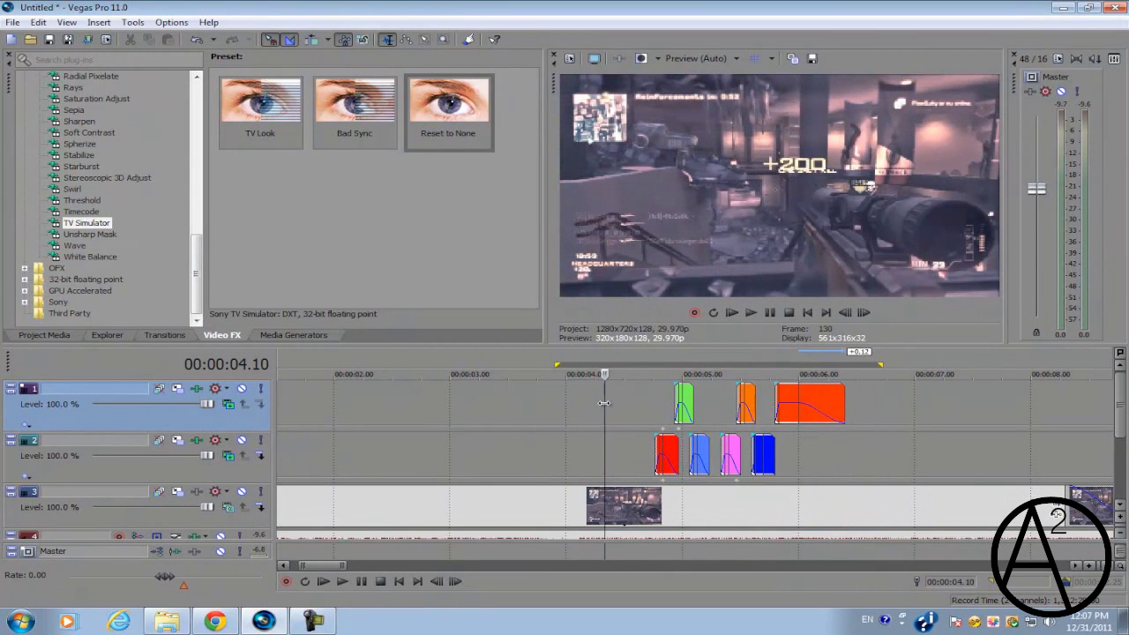